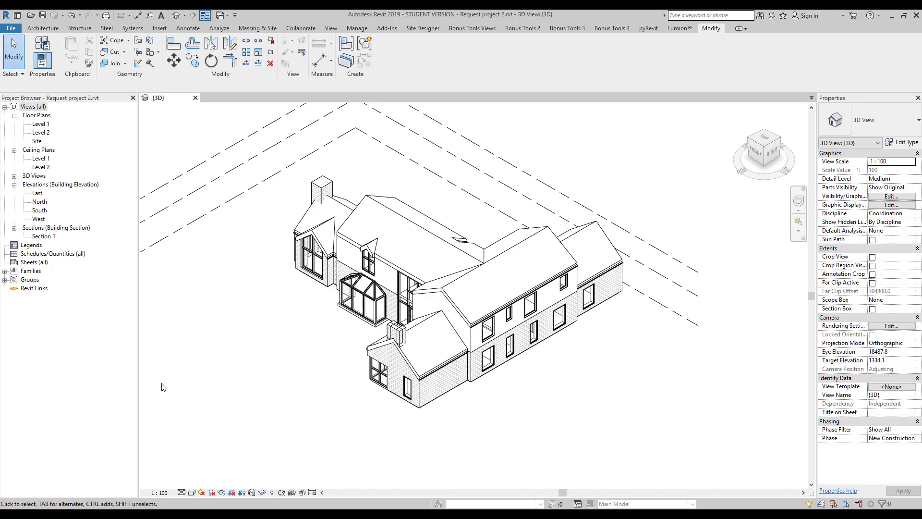
# Step: Open the Level 1 floor plan and view the untagged spaces beside the east wall
pyautogui.doubleClick(40, 123)
pyautogui.scroll(4, 498, 319)
pyautogui.scroll(5, 497, 319)
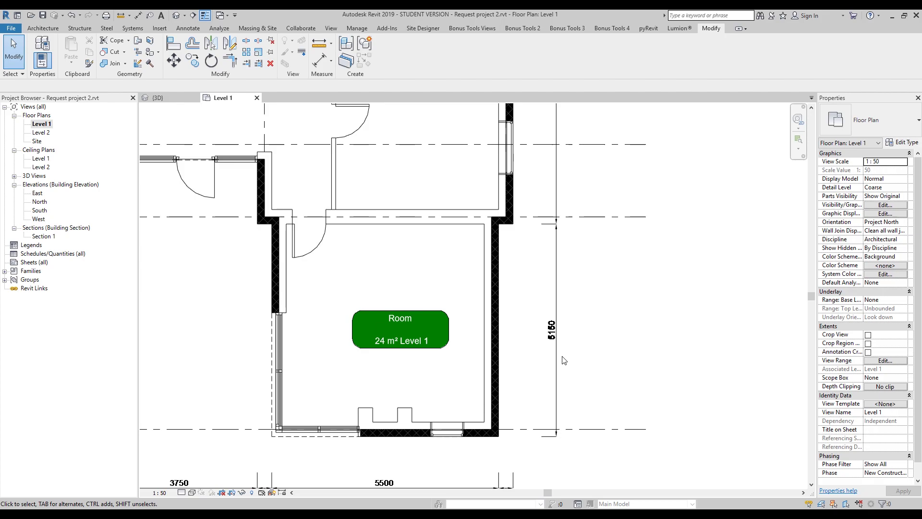
pyautogui.moveTo(563, 360); pyautogui.dragTo(592, 330, button='middle')
pyautogui.scroll(-2, 438, 246)
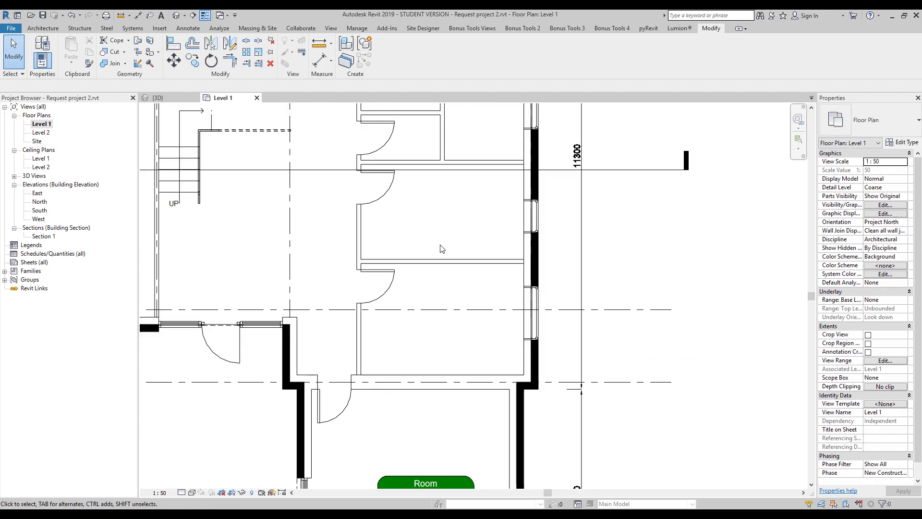
# Step: Place rooms in the two enclosed spaces directly north of the room with the green tag
pyautogui.click(43, 28)
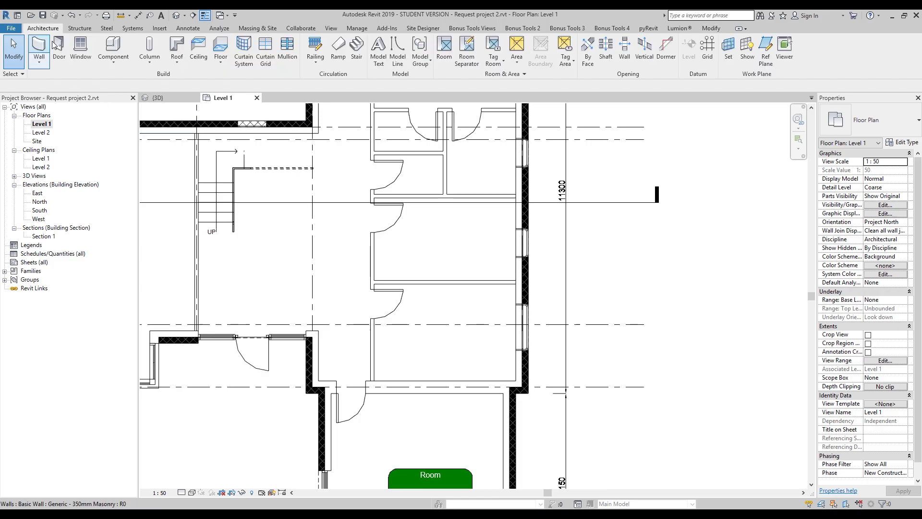
pyautogui.click(445, 51)
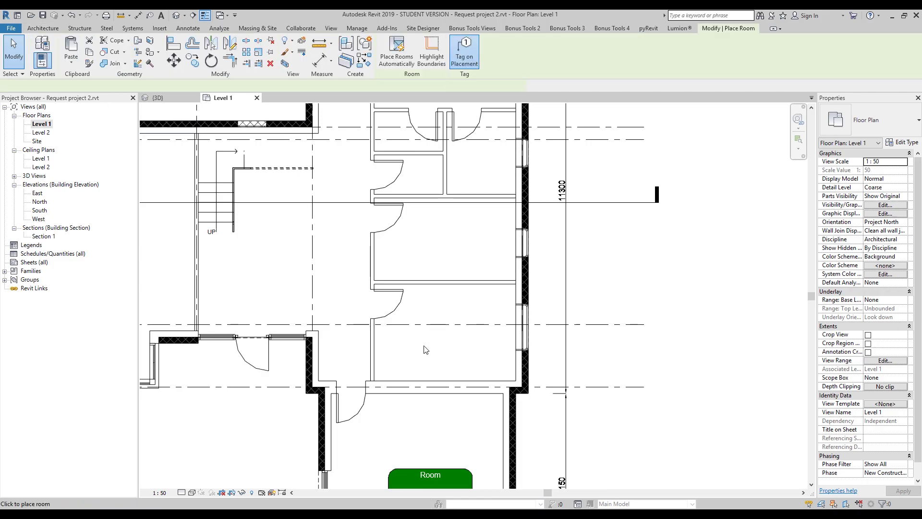
pyautogui.click(451, 310)
pyautogui.press('Escape')
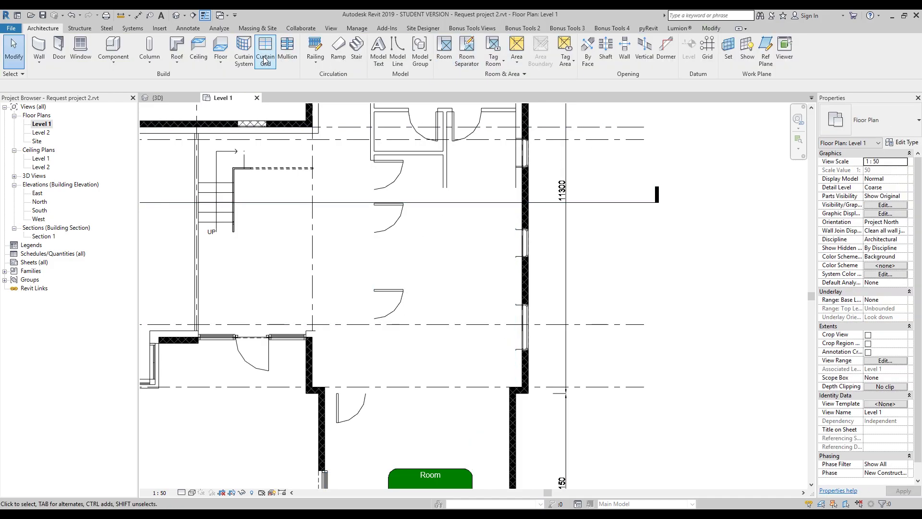
# Step: Tag the new room nearest the green-tagged room with the M_Room Tag type Room Tag With Area
pyautogui.click(493, 50)
pyautogui.click(870, 121)
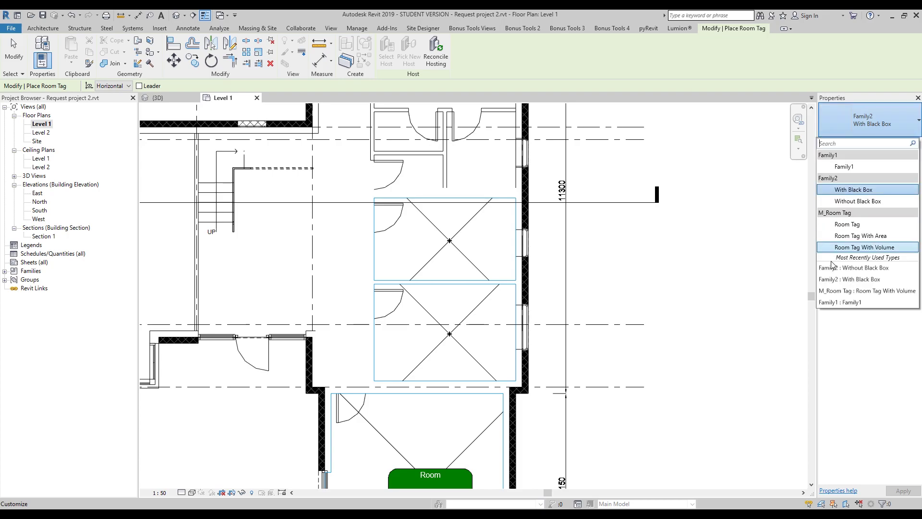
pyautogui.click(864, 235)
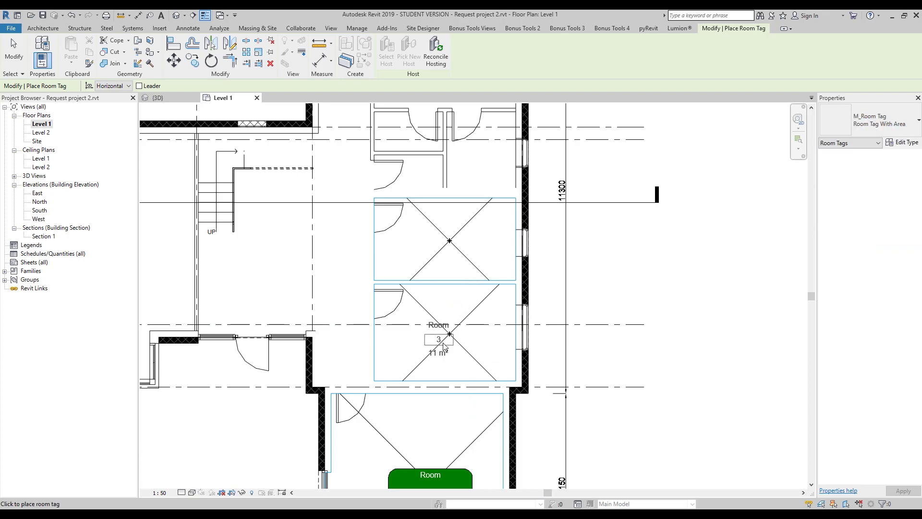
pyautogui.click(455, 345)
# Step: Tag the other new room, further north, with the M_Room Tag type Room Tag With Volume
pyautogui.click(869, 121)
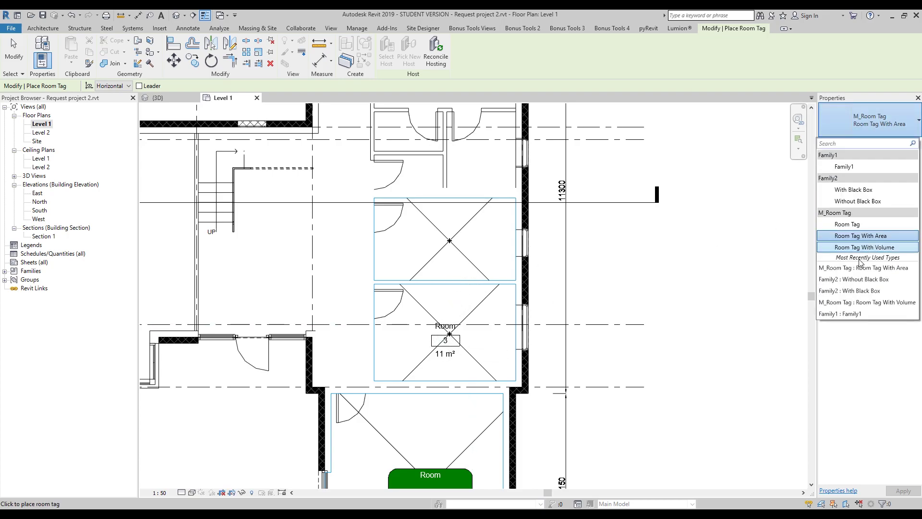
pyautogui.click(864, 247)
pyautogui.click(447, 239)
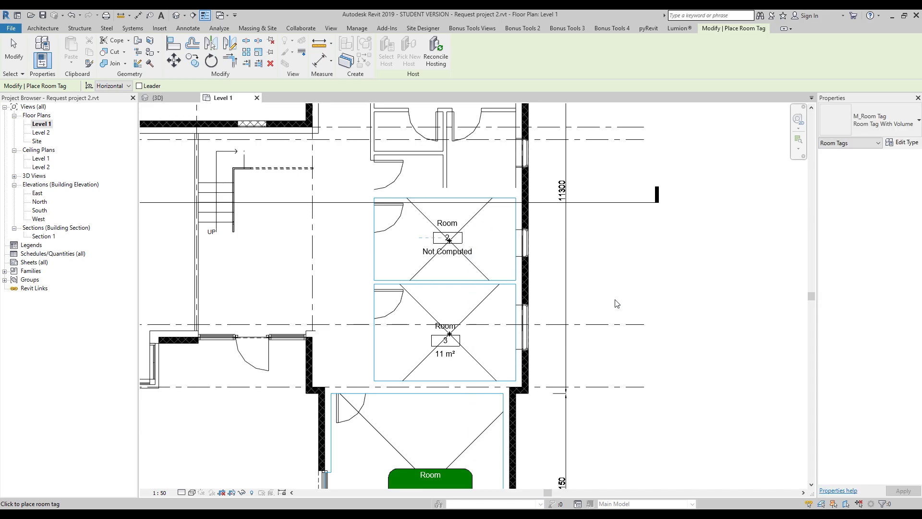
pyautogui.press('Escape')
pyautogui.press('Escape')
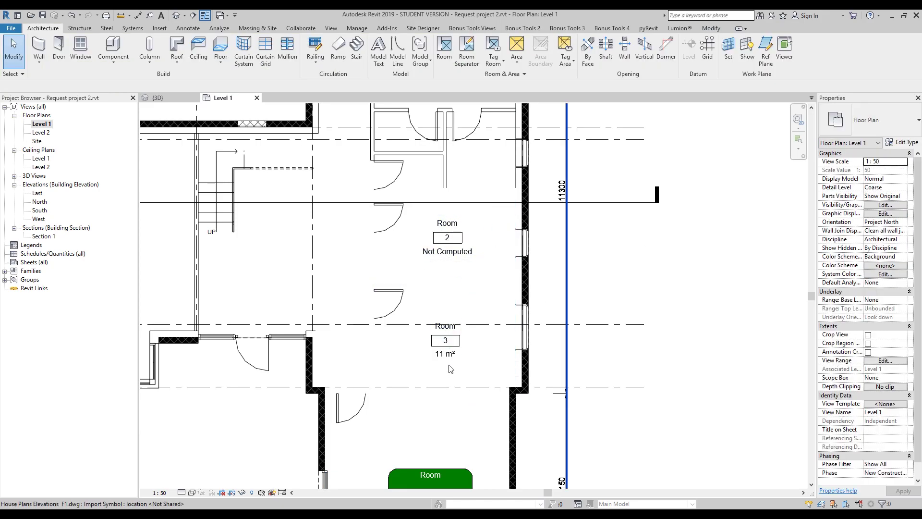
# Step: Change the visual style of the Level 1 floor plan
pyautogui.scroll(2, 447, 355)
pyautogui.moveTo(456, 308); pyautogui.dragTo(443, 319, button='middle')
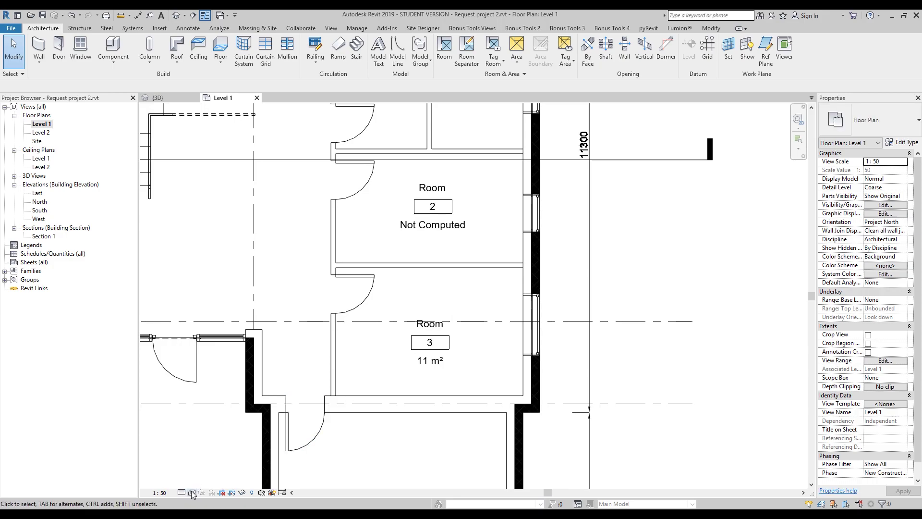
pyautogui.click(192, 492)
pyautogui.click(220, 443)
pyautogui.moveTo(669, 314); pyautogui.dragTo(679, 322, button='middle')
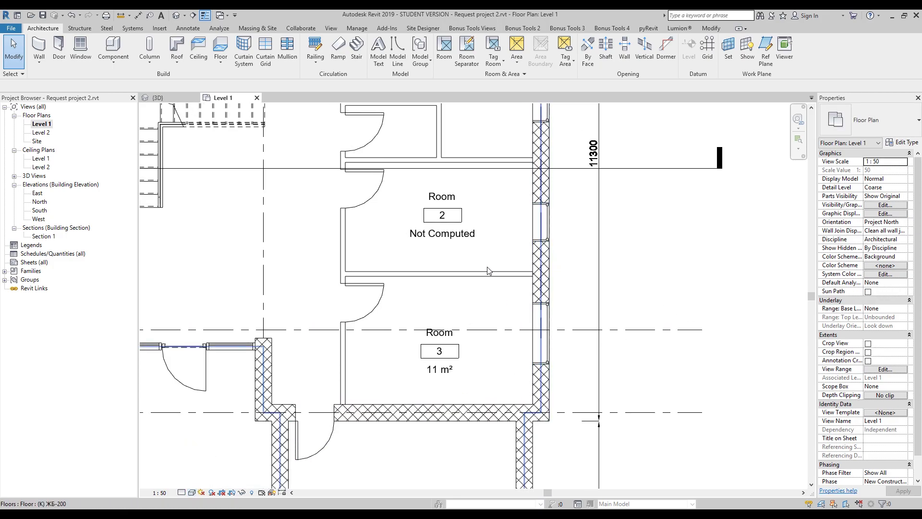
# Step: Create a new annotation symbol family from the Metric Room Tag.rft template
pyautogui.click(11, 29)
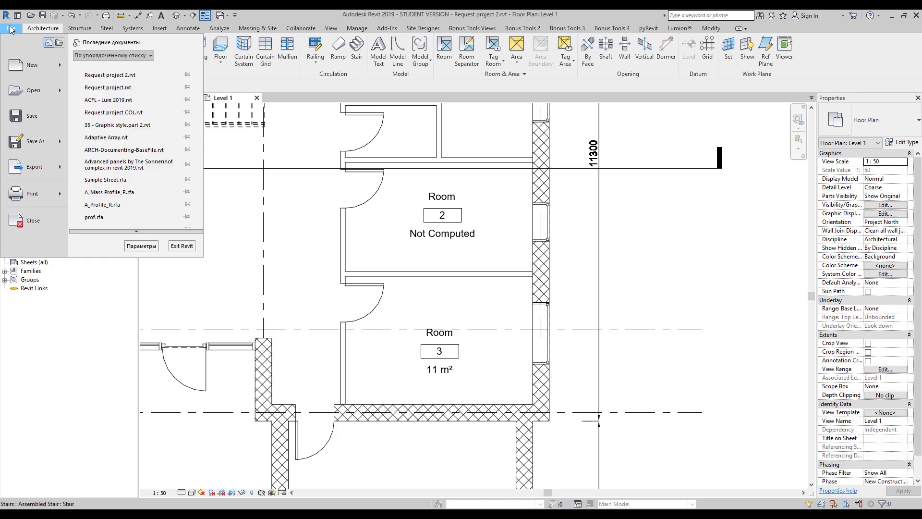
pyautogui.moveTo(58, 72)
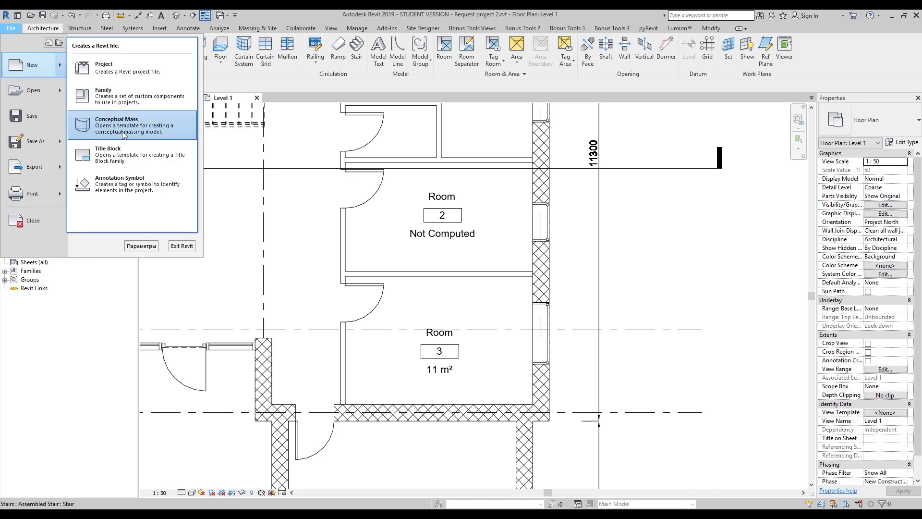
pyautogui.click(117, 184)
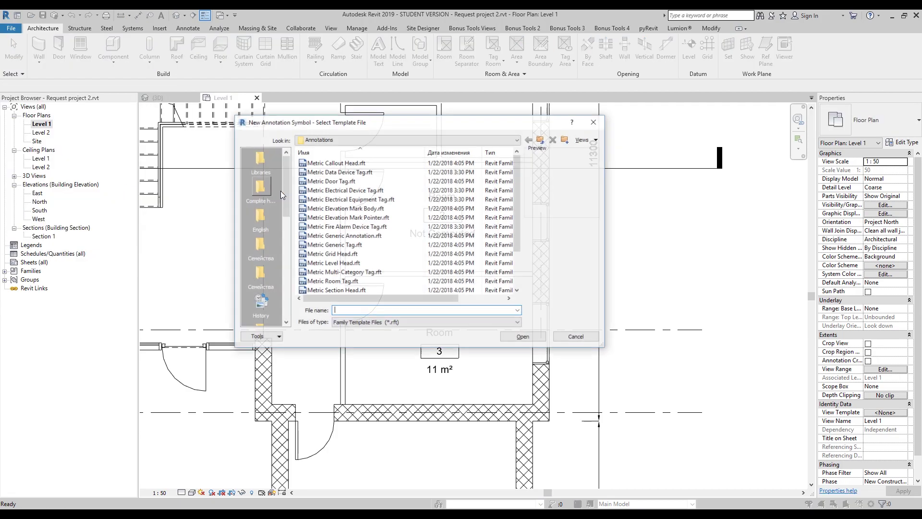
pyautogui.scroll(-3, 329, 239)
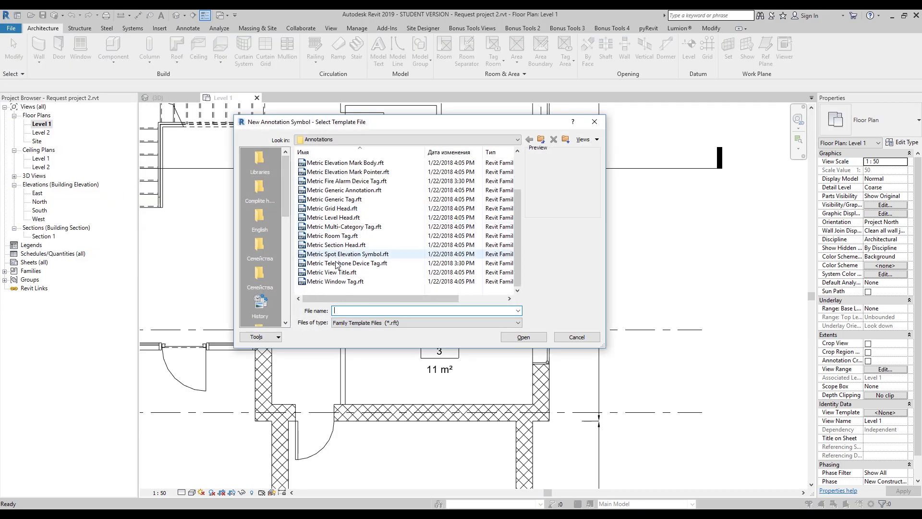
pyautogui.click(332, 236)
pyautogui.click(524, 337)
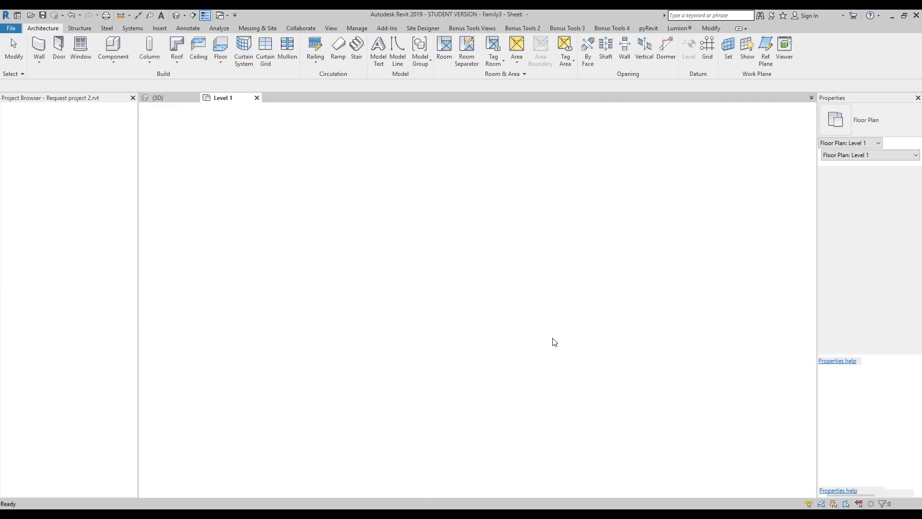
# Step: Place a label with the Area parameter below the horizontal reference plane, left of the vertical one
pyautogui.scroll(2, 469, 288)
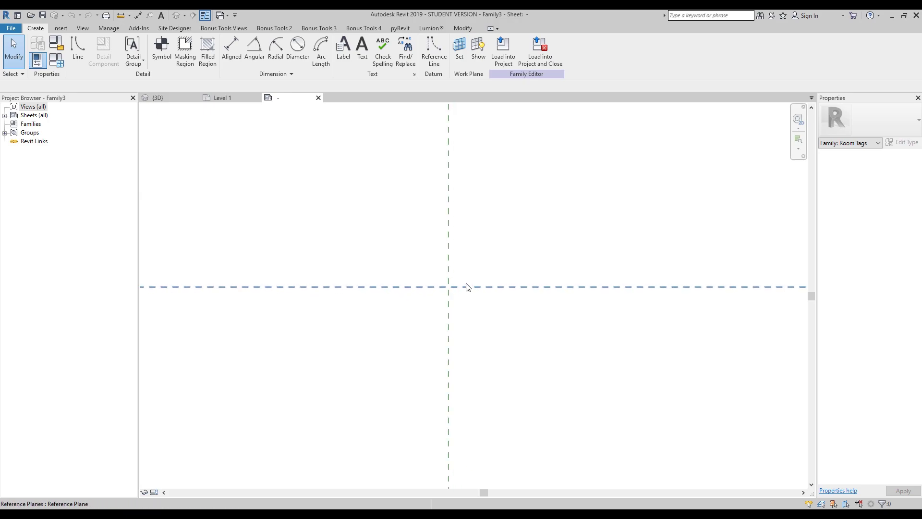
pyautogui.moveTo(466, 287); pyautogui.dragTo(482, 337, button='middle')
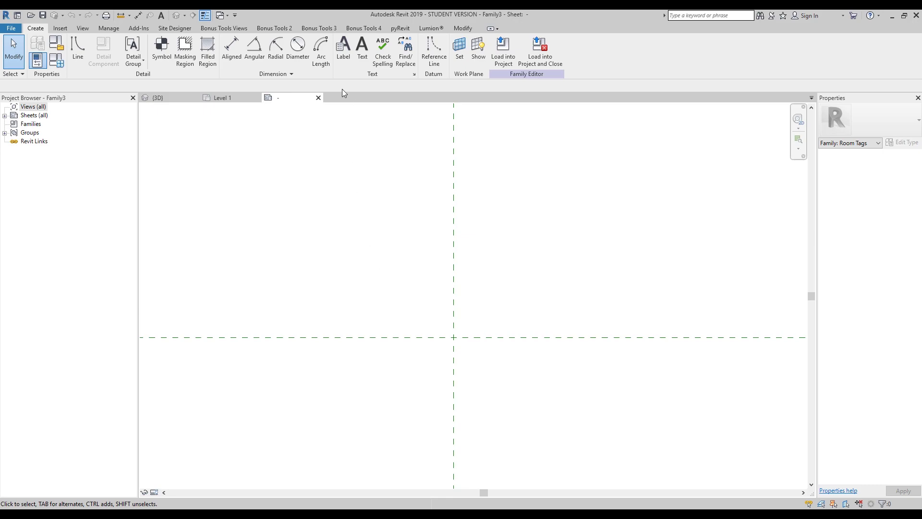
pyautogui.click(344, 60)
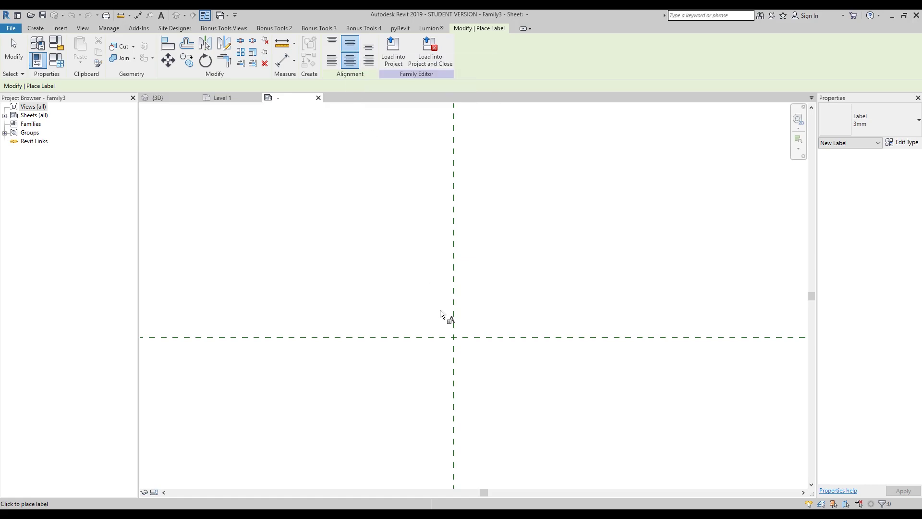
pyautogui.click(417, 409)
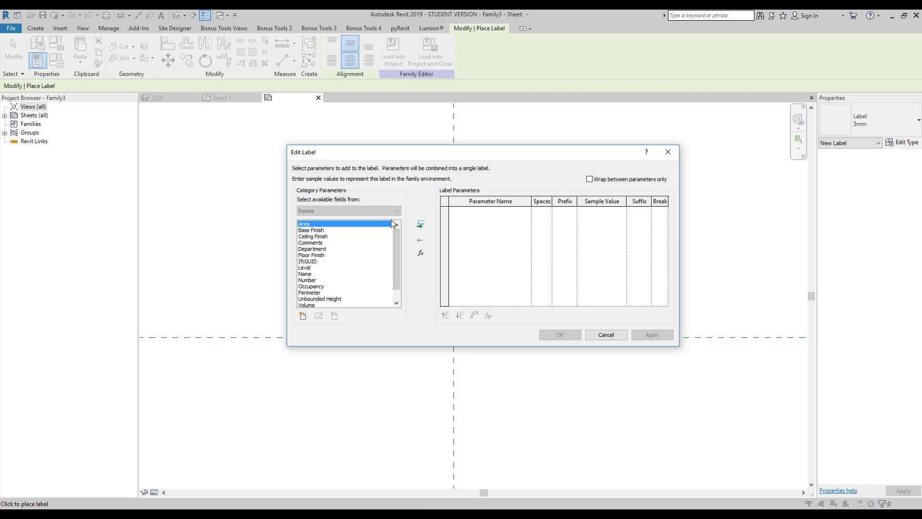
pyautogui.click(419, 223)
pyautogui.click(560, 335)
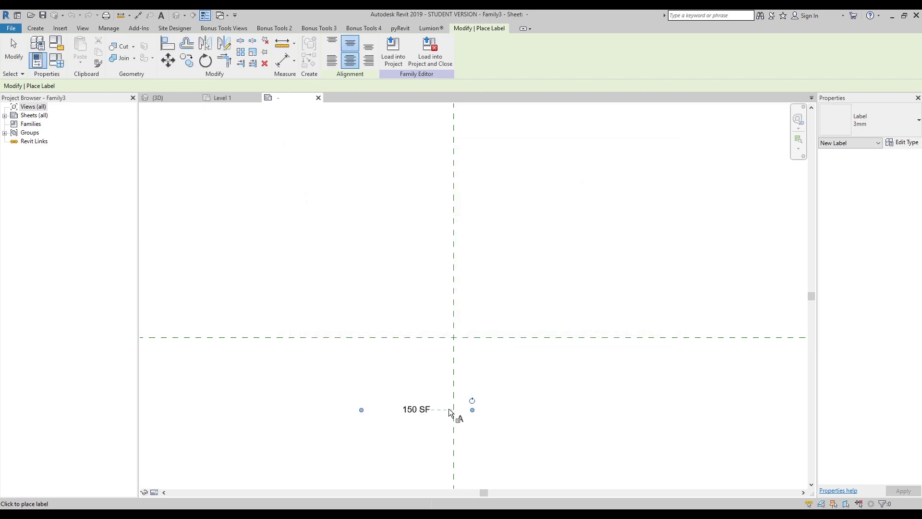
# Step: Add a label with the Name parameter just above the horizontal reference plane, left of the vertical one
pyautogui.click(402, 299)
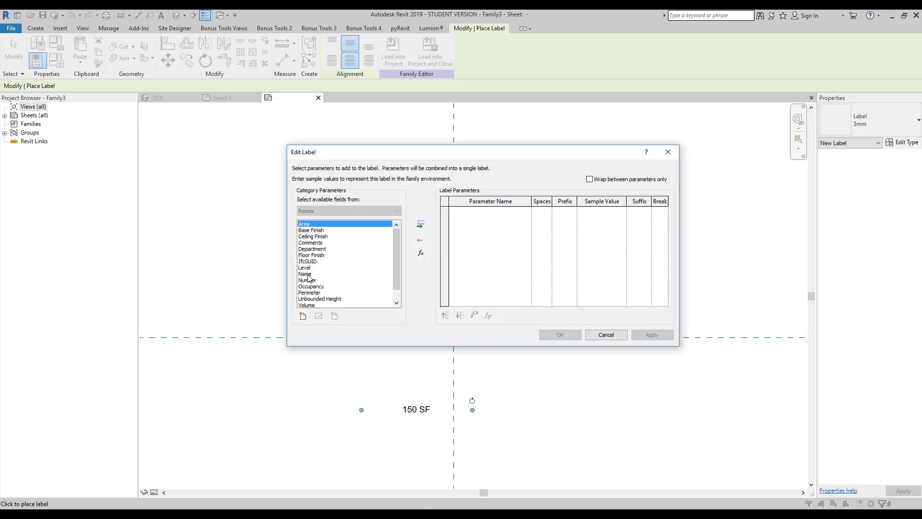
pyautogui.click(305, 274)
pyautogui.click(420, 223)
pyautogui.click(560, 335)
# Step: Add a label with the Level parameter above the Name label, left of the vertical reference plane
pyautogui.click(357, 188)
pyautogui.click(306, 267)
pyautogui.click(420, 224)
pyautogui.click(559, 335)
# Step: Add a label with the Number parameter right of the vertical reference plane and finish placing labels
pyautogui.click(572, 230)
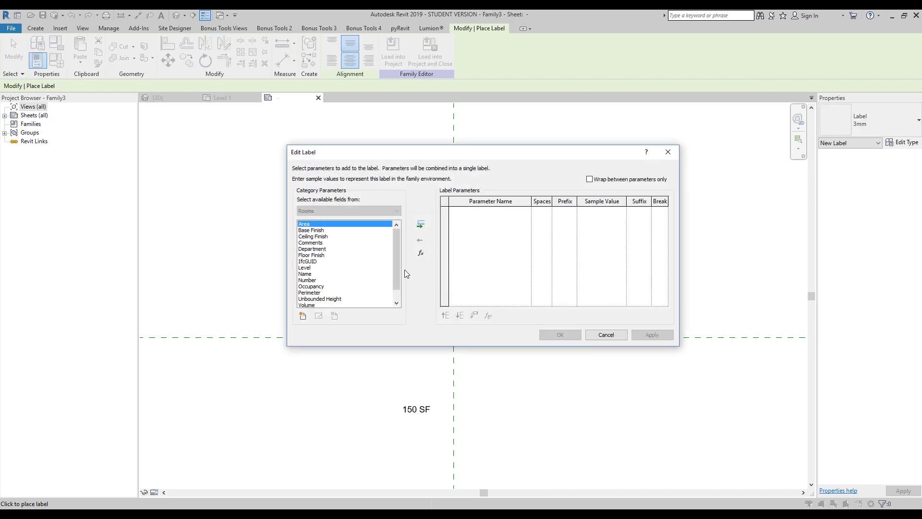
pyautogui.click(307, 279)
pyautogui.click(420, 223)
pyautogui.click(560, 335)
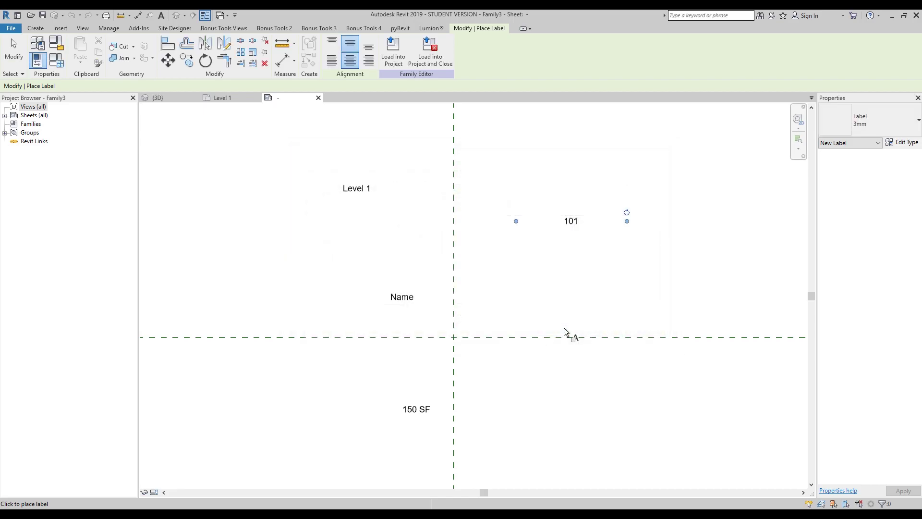
pyautogui.press('Escape')
pyautogui.press('Escape')
# Step: Centre the Name label on the vertical reference plane above the horizontal one and narrow its box
pyautogui.click(402, 297)
pyautogui.moveTo(410, 305); pyautogui.dragTo(455, 320)
pyautogui.scroll(2, 454, 308)
pyautogui.moveTo(364, 324)
pyautogui.mouseDown()
pyautogui.moveTo(400, 322)
pyautogui.moveTo(372, 324)
pyautogui.mouseUp()
# Step: Move the Level label to the lower right of the reference planes and bring the area label closer to them
pyautogui.moveTo(313, 130); pyautogui.dragTo(603, 420)
pyautogui.click(372, 454)
pyautogui.moveTo(372, 454); pyautogui.dragTo(379, 388)
# Step: Move the Number label onto the intersection of the reference planes and narrow its box
pyautogui.click(645, 179)
pyautogui.moveTo(644, 180); pyautogui.dragTo(461, 355)
pyautogui.scroll(3, 461, 356)
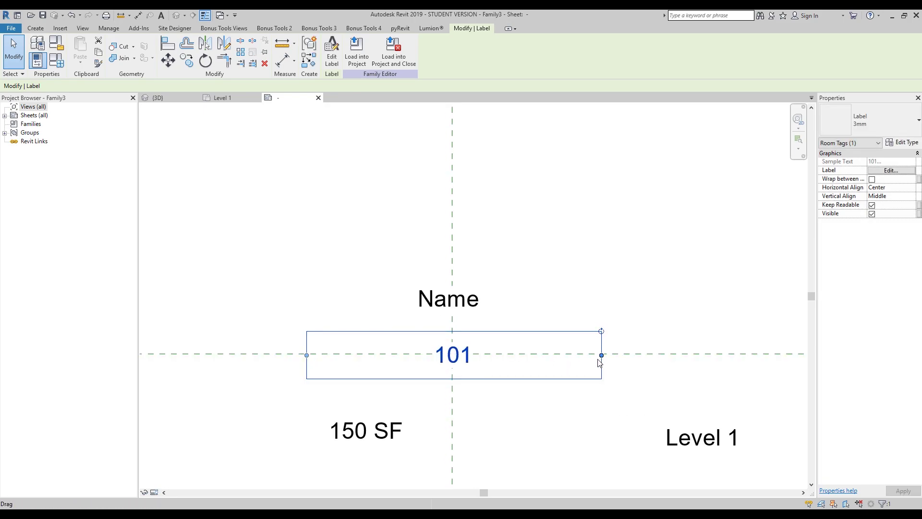
pyautogui.moveTo(601, 358); pyautogui.dragTo(526, 358)
# Step: Move the area label just below and left of the Number label and narrow its box
pyautogui.click(358, 425)
pyautogui.moveTo(360, 426); pyautogui.dragTo(380, 383)
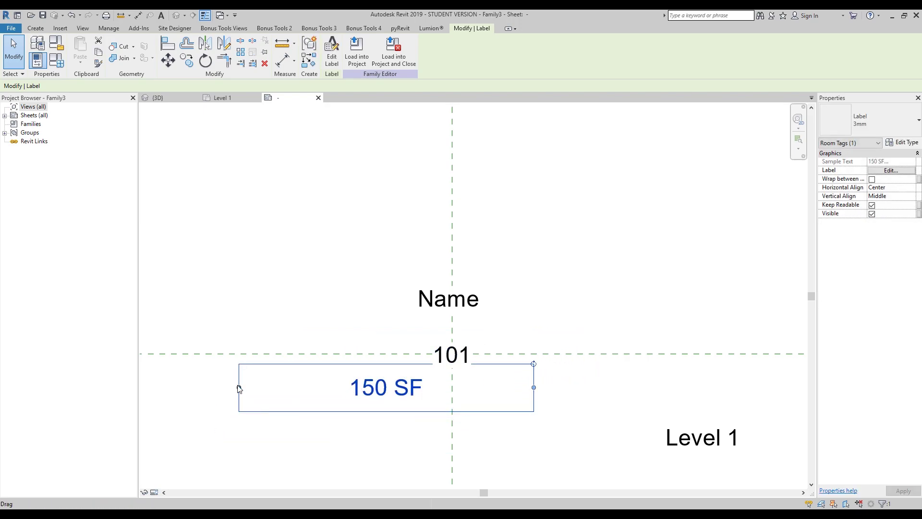
pyautogui.moveTo(306, 385)
pyautogui.mouseDown()
pyautogui.moveTo(323, 381)
pyautogui.moveTo(306, 377)
pyautogui.mouseUp()
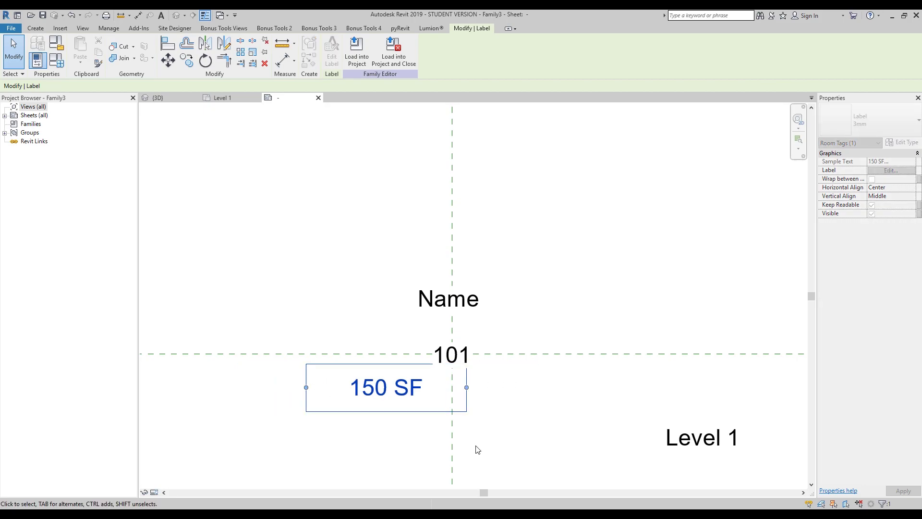
pyautogui.click(475, 445)
# Step: Align the Level label with the area label on the right of the vertical reference plane and narrow its box
pyautogui.click(654, 438)
pyautogui.moveTo(654, 439); pyautogui.dragTo(512, 391)
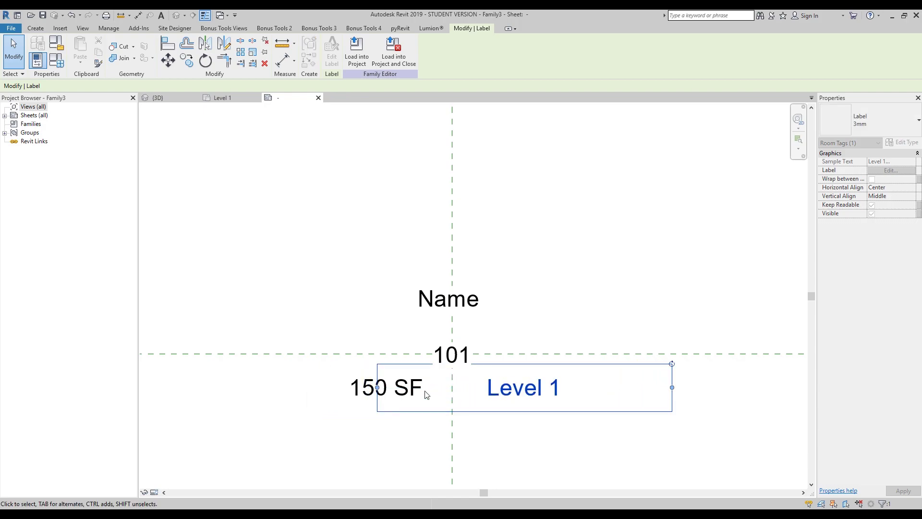
pyautogui.moveTo(384, 393); pyautogui.dragTo(454, 387)
pyautogui.click(500, 419)
# Step: Nudge the Name label down a few increments, closer to the Number label
pyautogui.moveTo(501, 422); pyautogui.dragTo(492, 397, button='middle')
pyautogui.click(453, 268)
pyautogui.press('Down')
pyautogui.press('Down')
pyautogui.press('Down')
pyautogui.press('Down')
pyautogui.press('Escape')
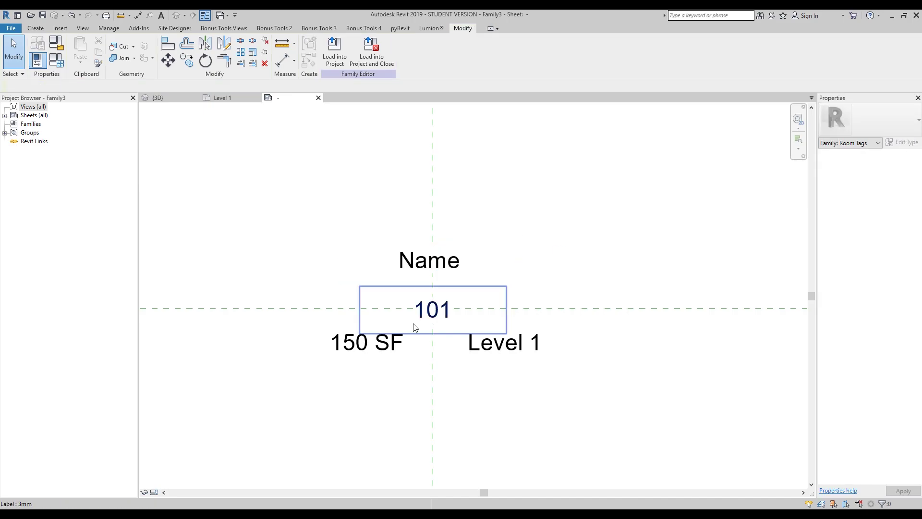
# Step: Nudge the Number label slightly up and give its Number parameter the prefix N-
pyautogui.click(446, 307)
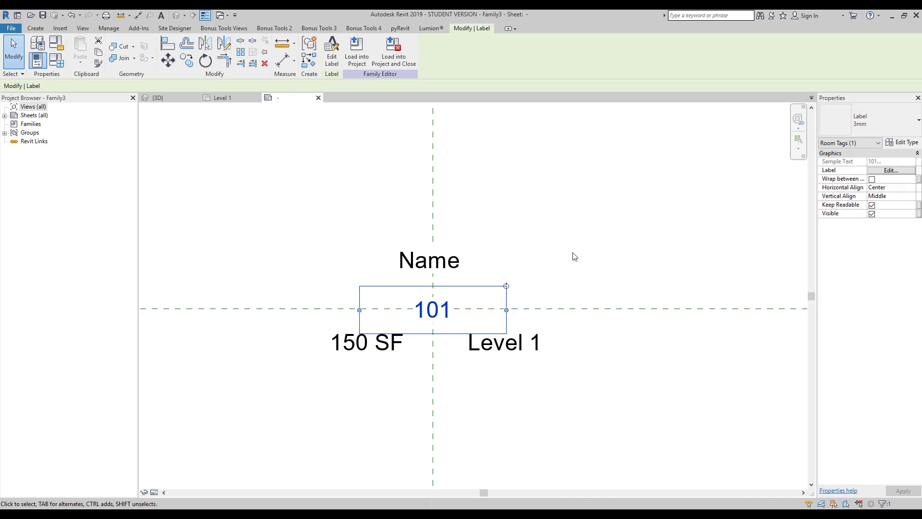
pyautogui.press('Up')
pyautogui.press('Up')
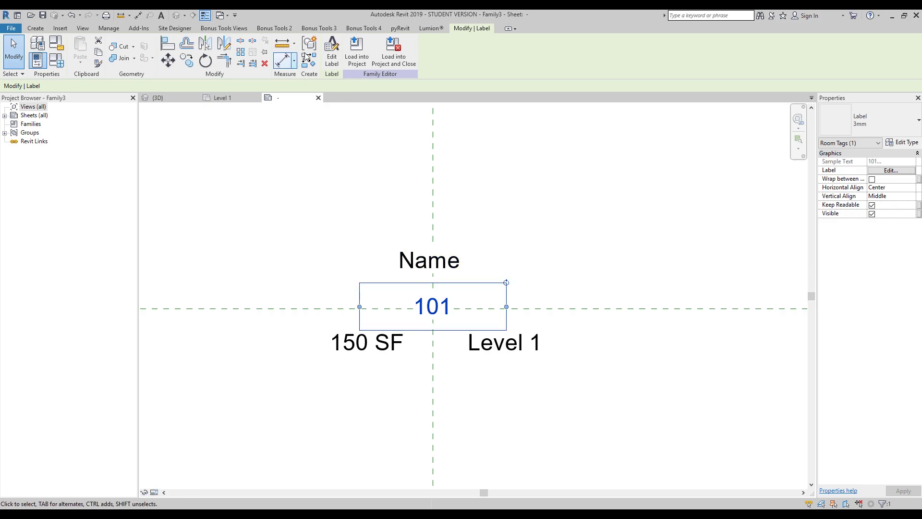
pyautogui.click(331, 53)
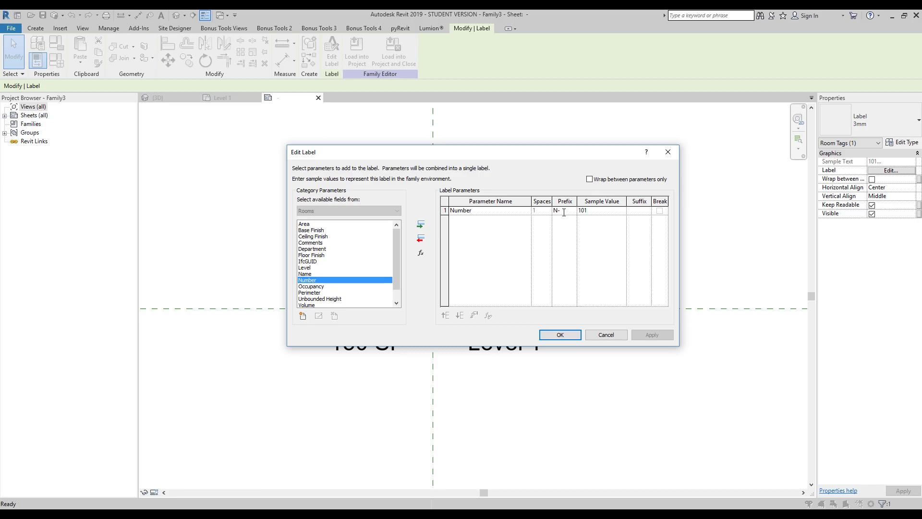
pyautogui.click(560, 335)
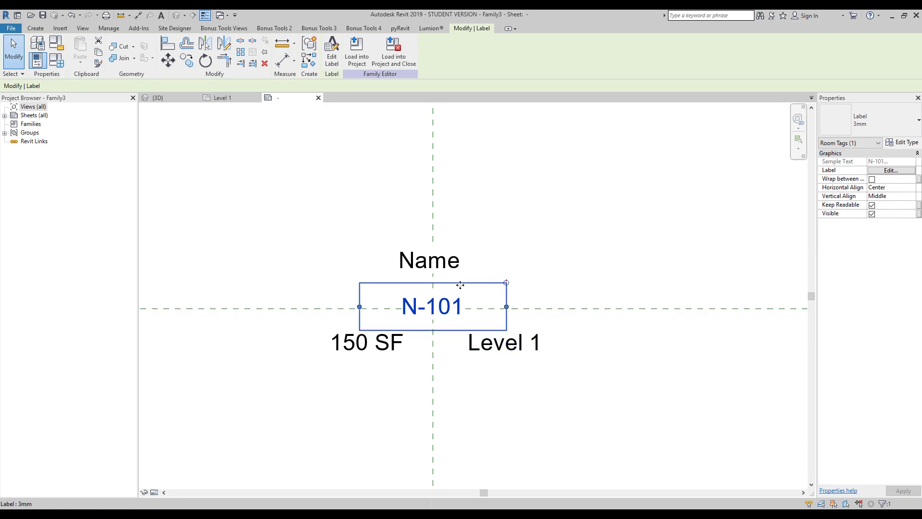
# Step: Shift the Name label slightly to the right so it is centred above the Number label
pyautogui.click(497, 270)
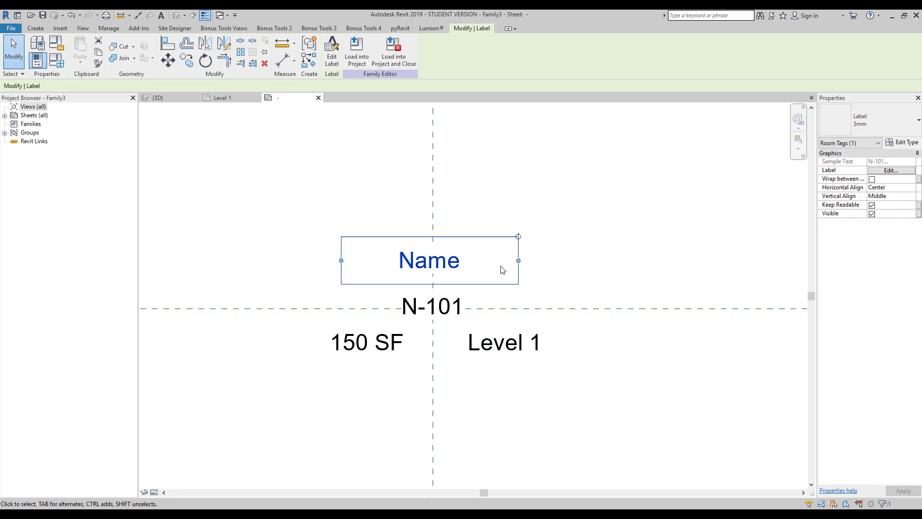
pyautogui.moveTo(503, 268); pyautogui.dragTo(509, 270)
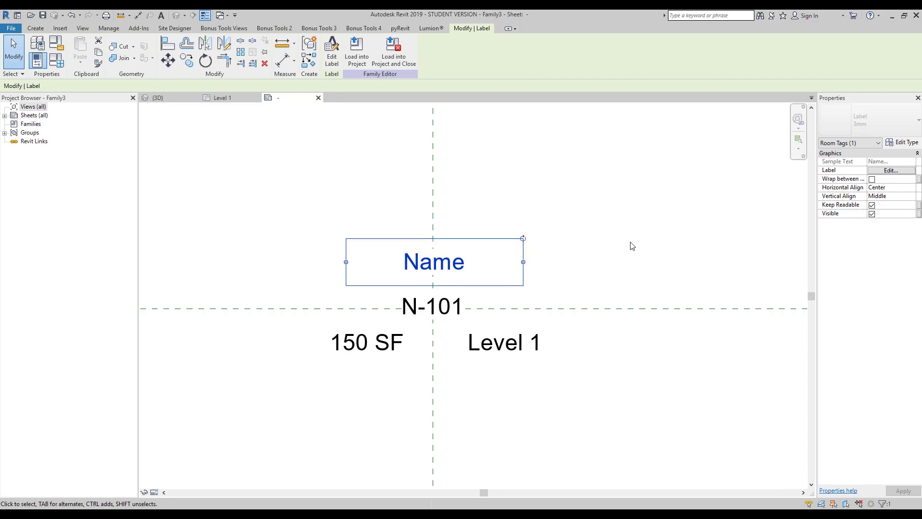
pyautogui.click(570, 283)
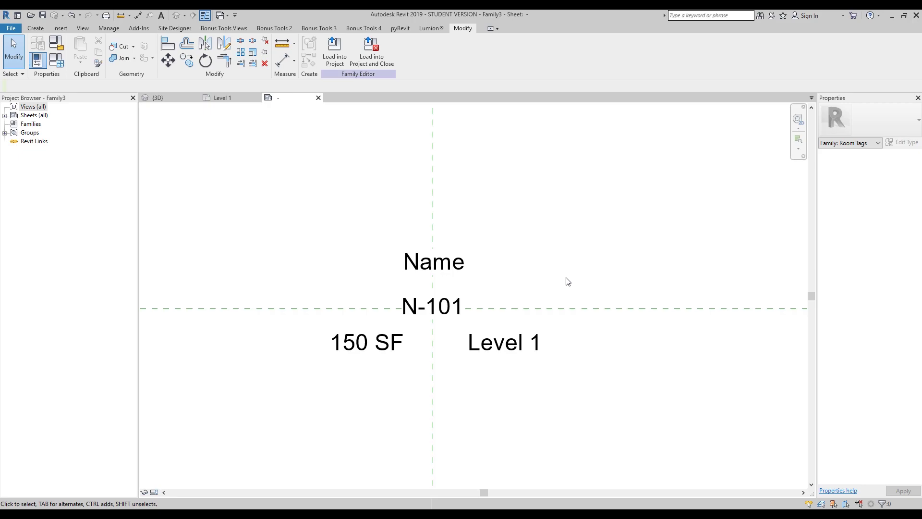
# Step: Duplicate the Name label's 3mm type as 5mm and set its text size to 5 mm
pyautogui.moveTo(597, 249)
pyautogui.mouseDown(button='middle')
pyautogui.moveTo(603, 263)
pyautogui.moveTo(590, 252)
pyautogui.mouseUp(button='middle')
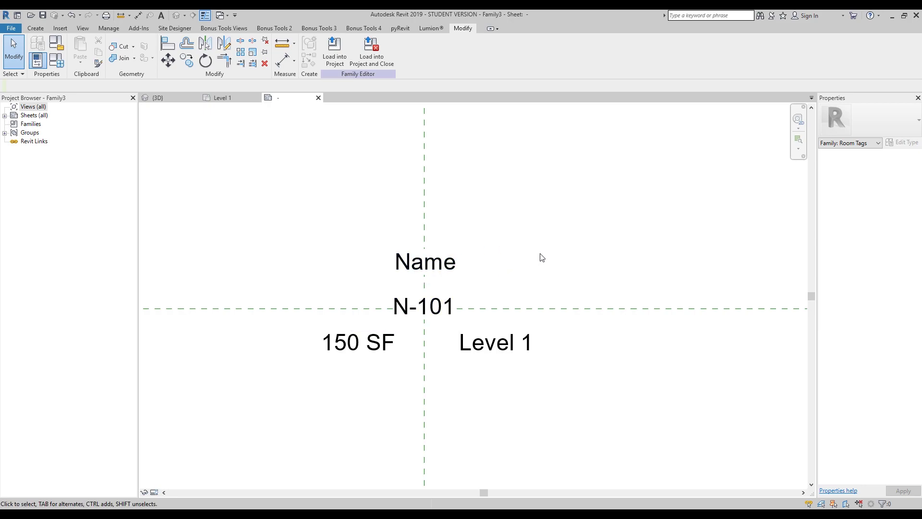
pyautogui.click(459, 268)
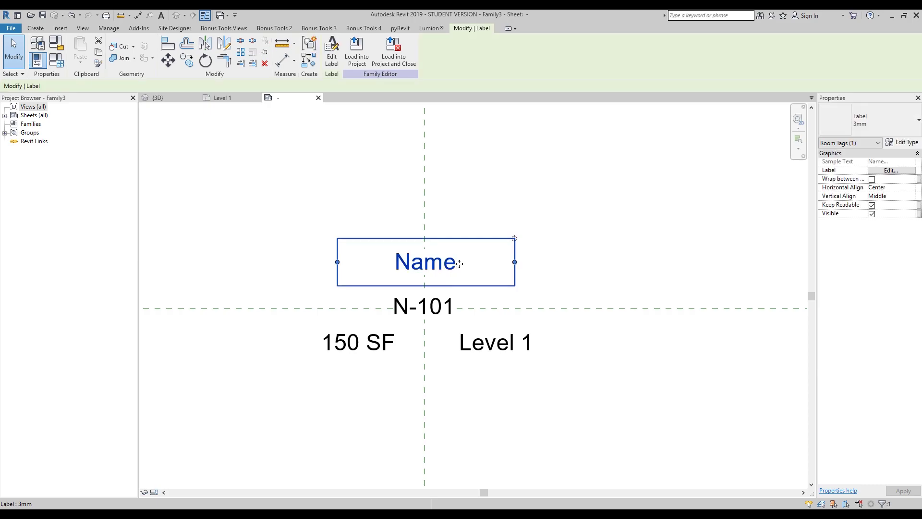
pyautogui.click(897, 143)
pyautogui.click(603, 97)
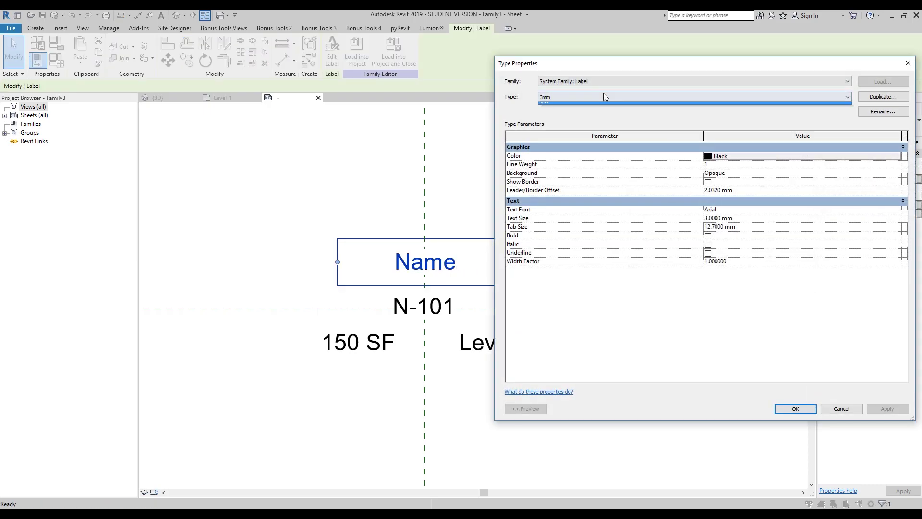
pyautogui.click(554, 97)
pyautogui.click(554, 97)
pyautogui.click(553, 97)
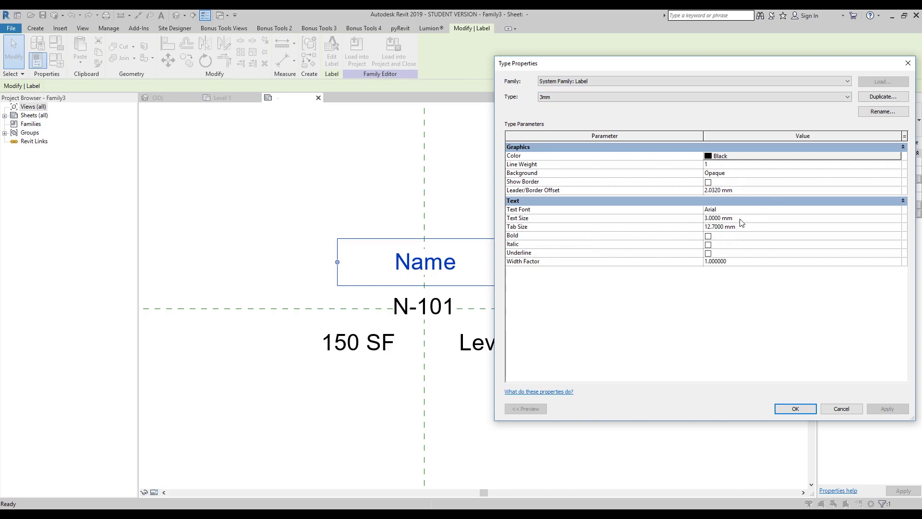
pyautogui.click(879, 98)
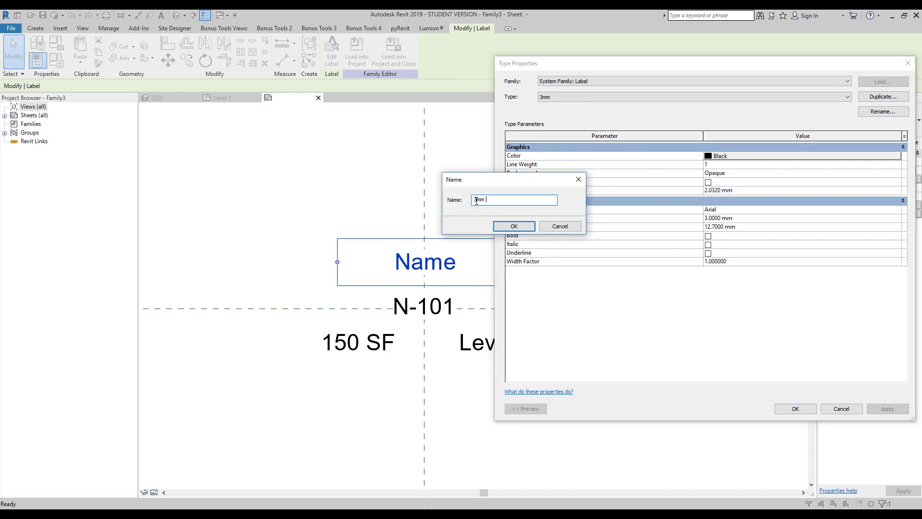
pyautogui.click(513, 226)
pyautogui.click(745, 220)
pyautogui.write('5')
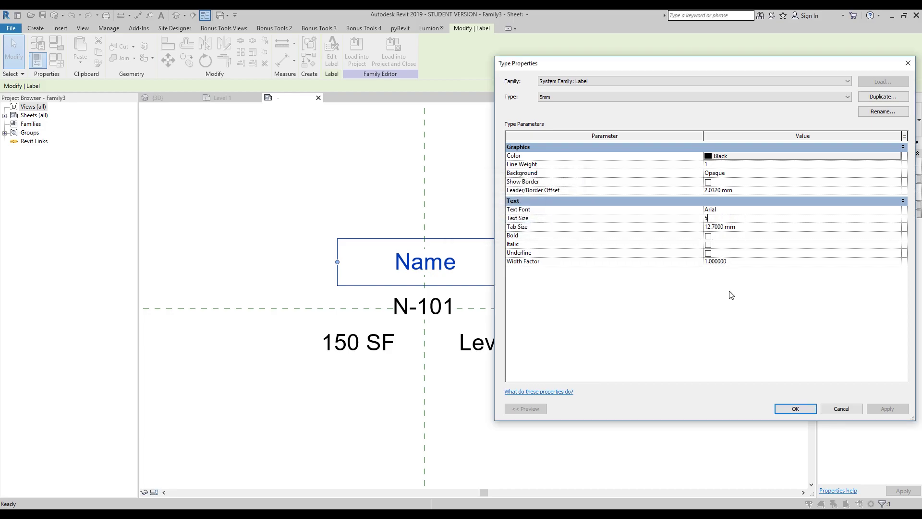
# Step: Duplicate the 5mm label type as 7mm and set its text size to 7 mm
pyautogui.click(867, 98)
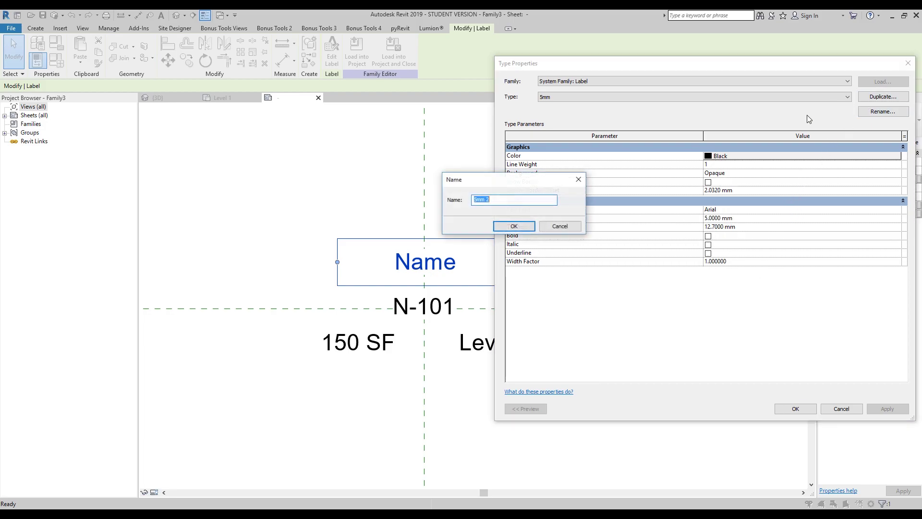
pyautogui.click(475, 199)
pyautogui.write('7mm')
pyautogui.click(506, 231)
pyautogui.click(744, 220)
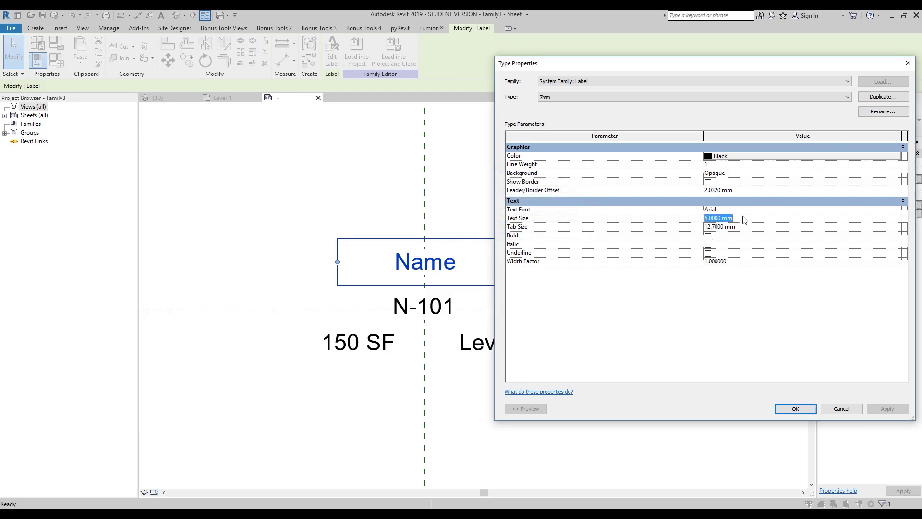
pyautogui.write('7')
# Step: Duplicate the 7mm label type as 10mm, set its text size to 10 mm and accept the type properties
pyautogui.click(864, 98)
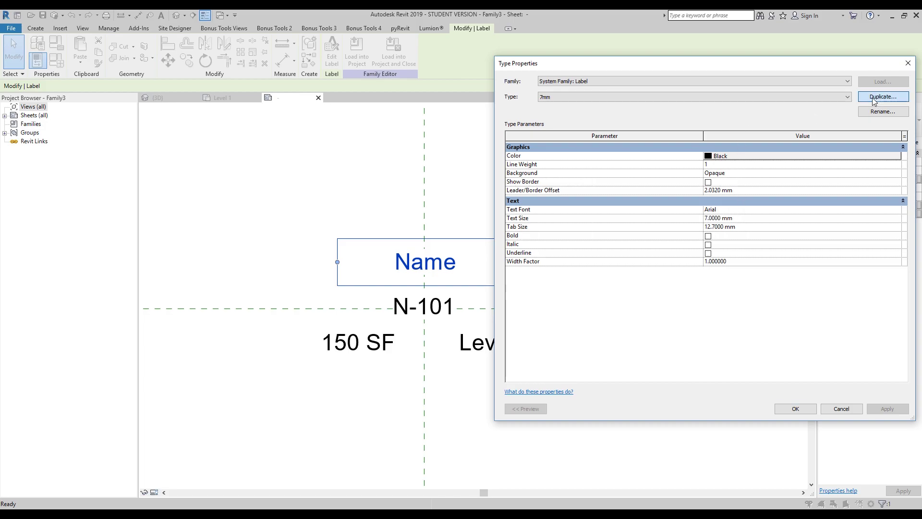
pyautogui.click(476, 201)
pyautogui.write('10mm')
pyautogui.click(508, 227)
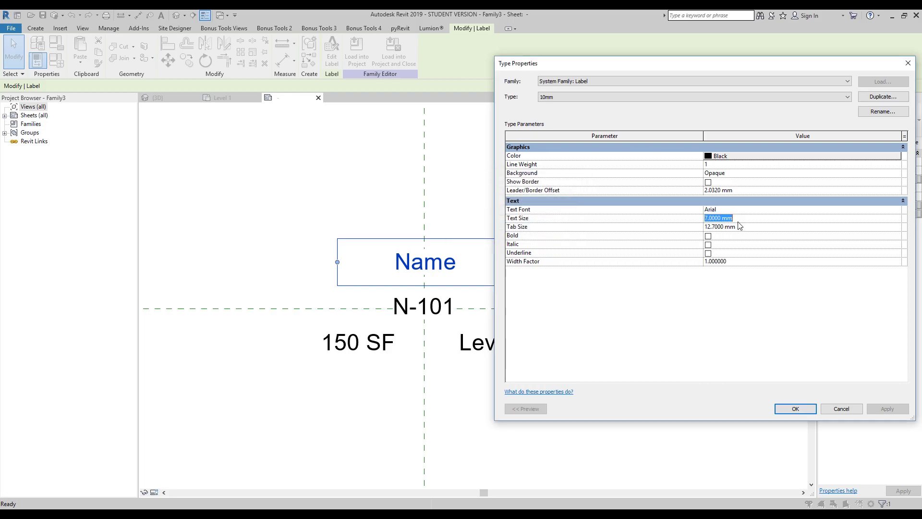
pyautogui.write('10')
pyautogui.press('Return')
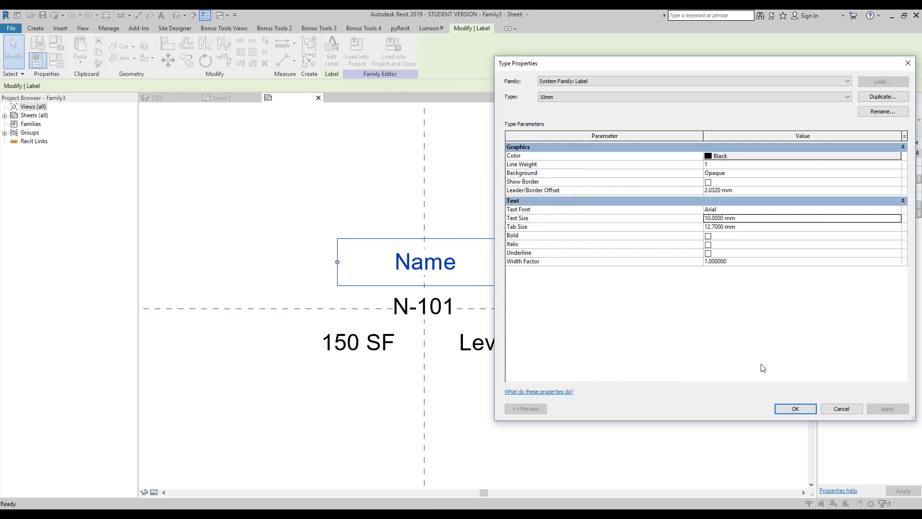
pyautogui.click(797, 407)
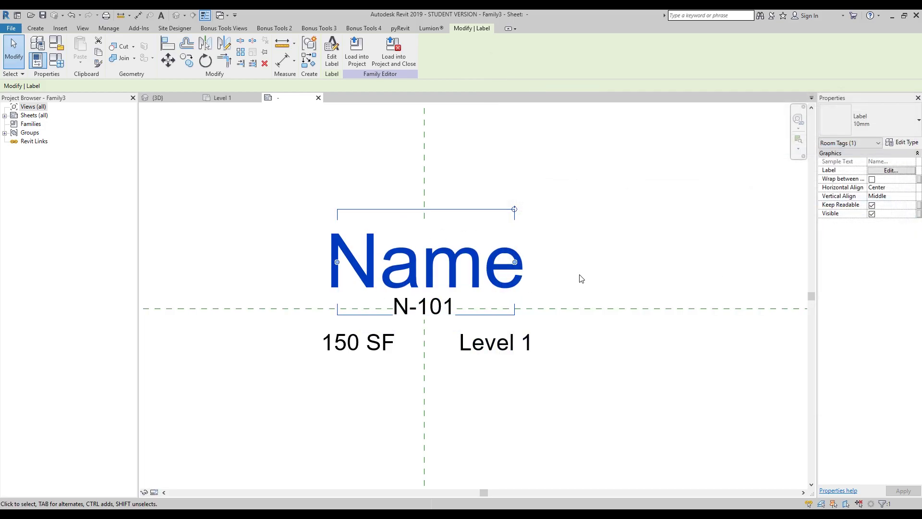
# Step: Switch the Name label to the 3mm label type and deselect it
pyautogui.click(864, 120)
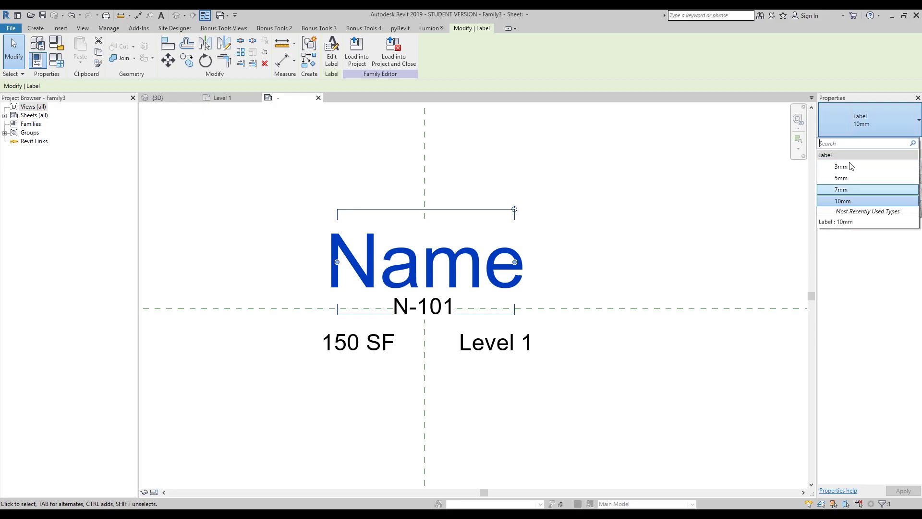
pyautogui.click(845, 166)
pyautogui.click(688, 181)
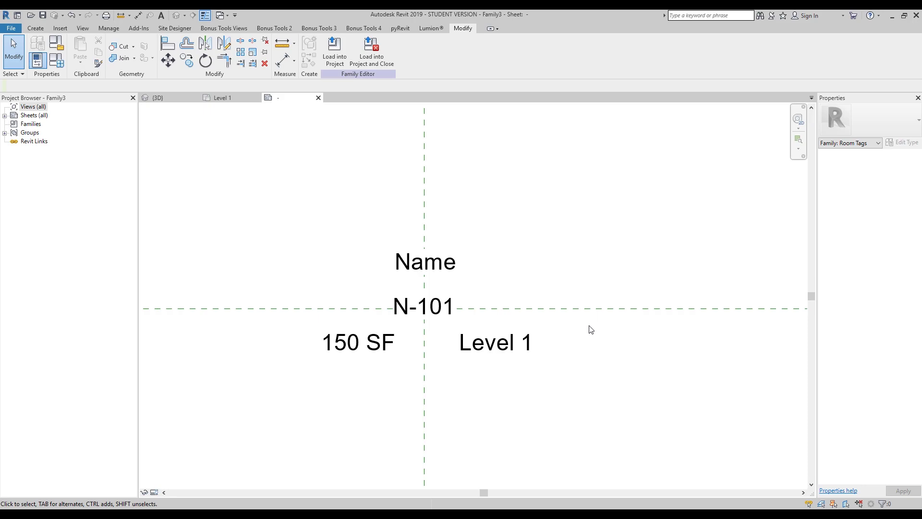
# Step: Create a new family type named "3mm Black text" for the room tag
pyautogui.moveTo(528, 346); pyautogui.dragTo(546, 297, button='middle')
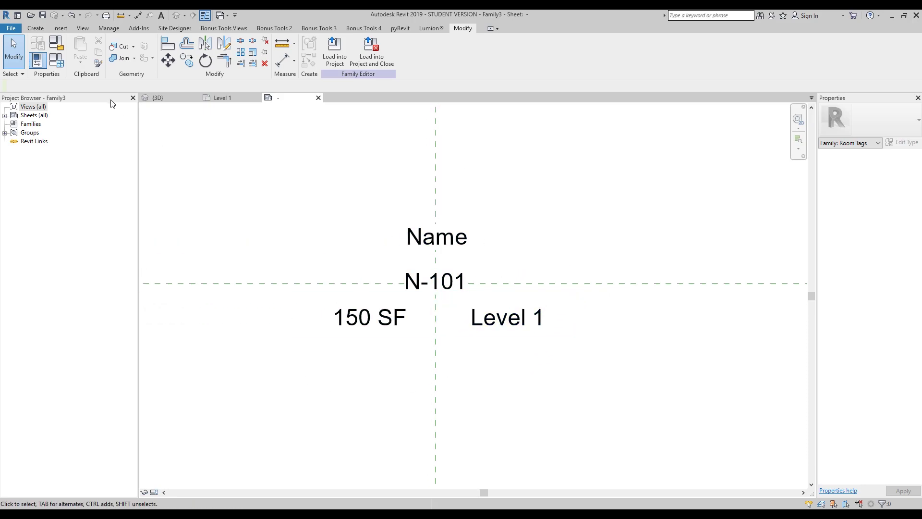
pyautogui.click(57, 60)
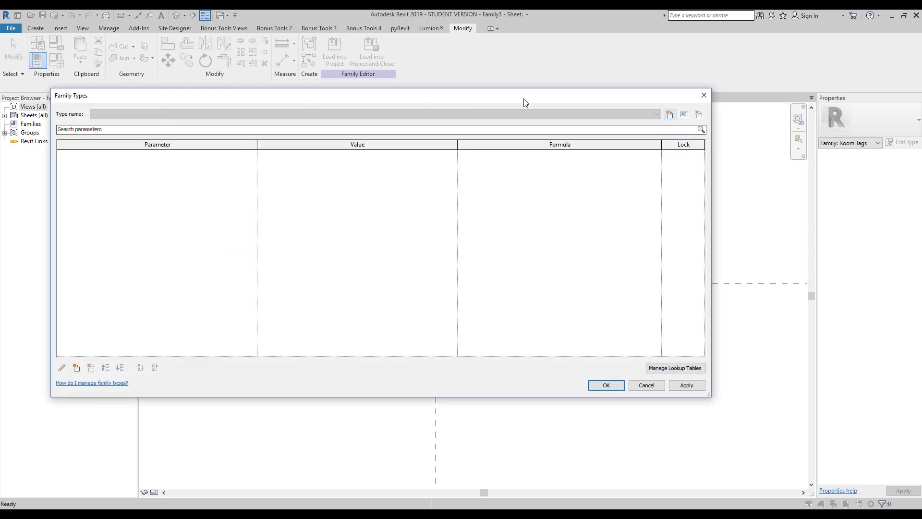
pyautogui.click(669, 114)
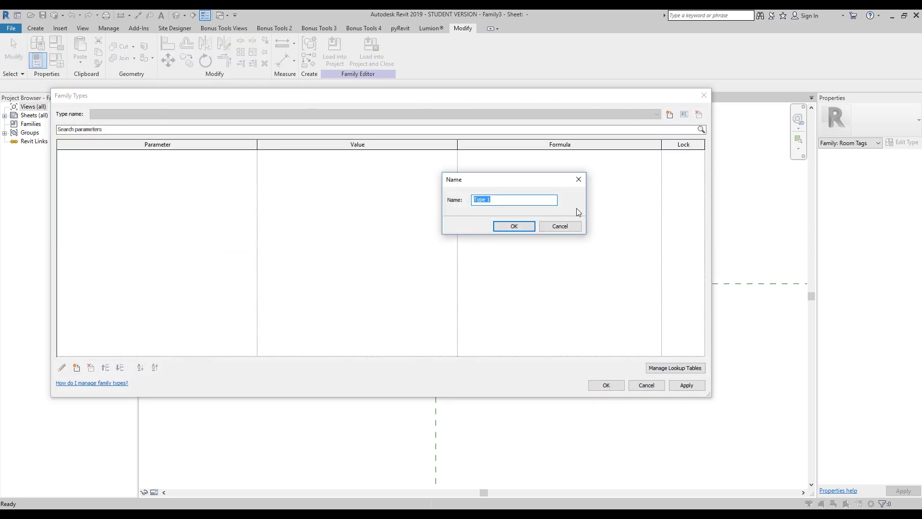
pyautogui.write('3')
pyautogui.write('mm Black text')
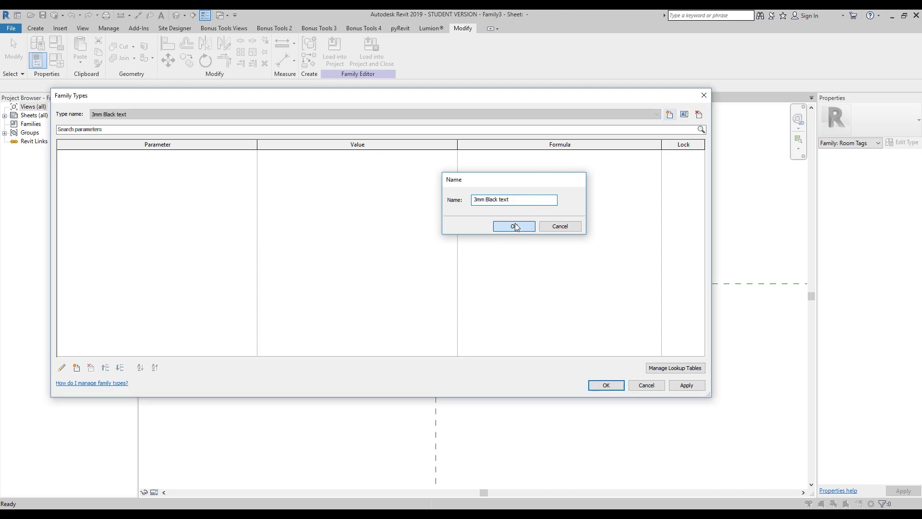
pyautogui.click(513, 226)
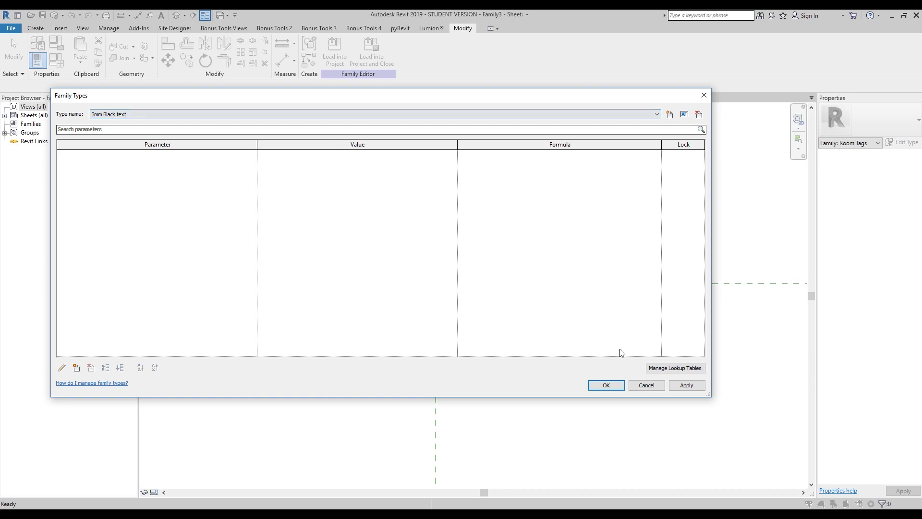
pyautogui.click(611, 389)
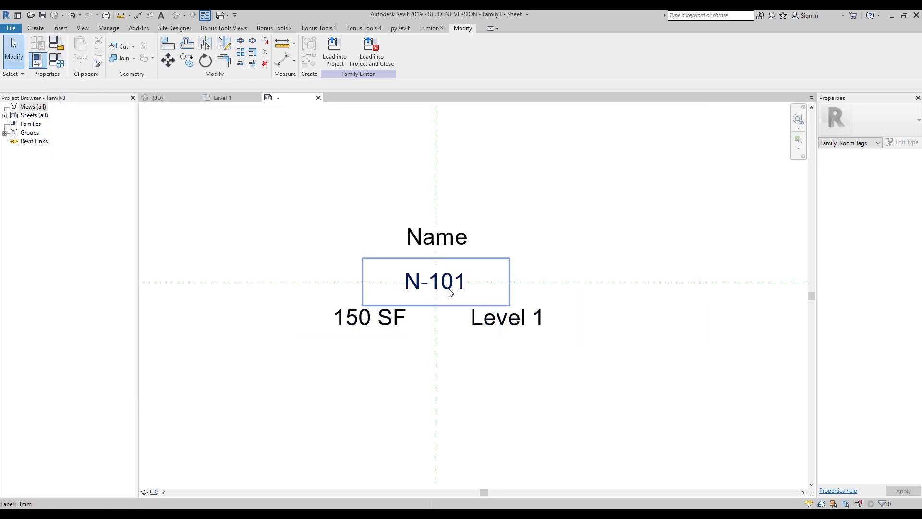
# Step: Associate the Number label's Visible property with a new family type parameter named Number
pyautogui.click(457, 269)
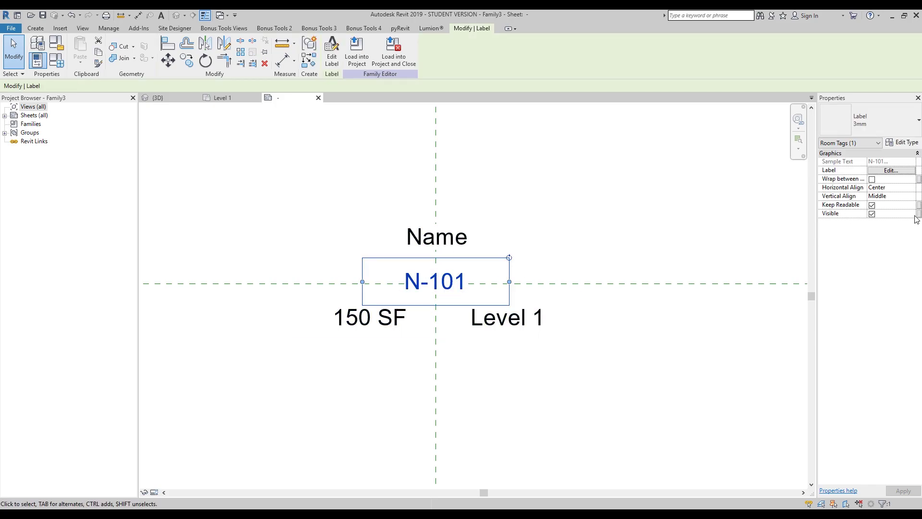
pyautogui.click(918, 214)
pyautogui.moveTo(485, 170); pyautogui.dragTo(662, 158)
pyautogui.click(568, 309)
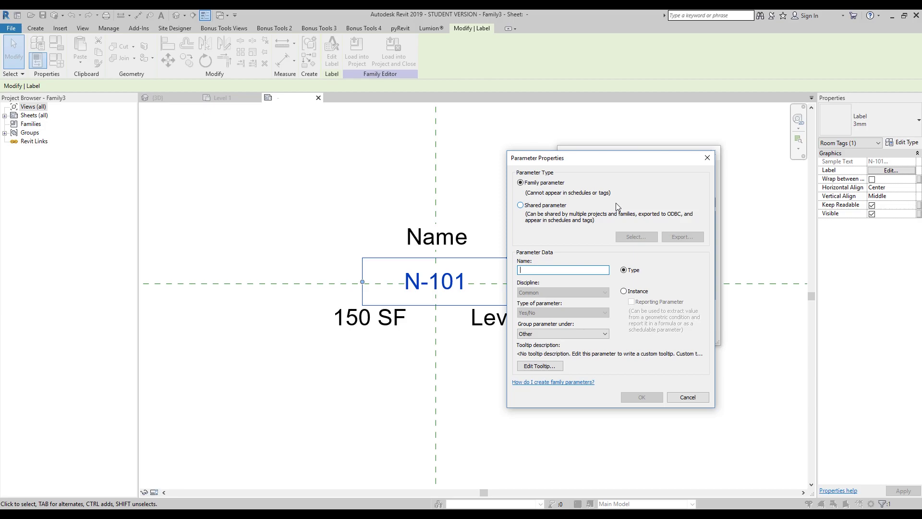
pyautogui.write('Nu')
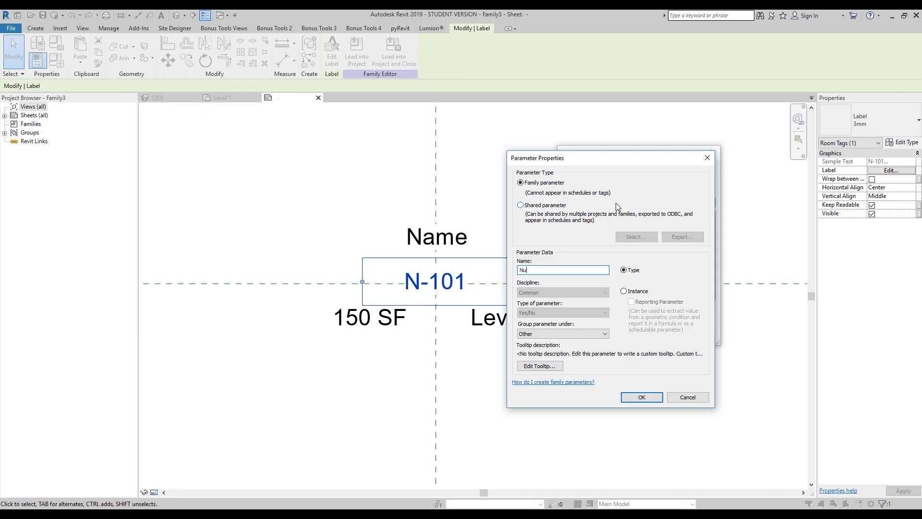
pyautogui.write('mber')
pyautogui.click(642, 396)
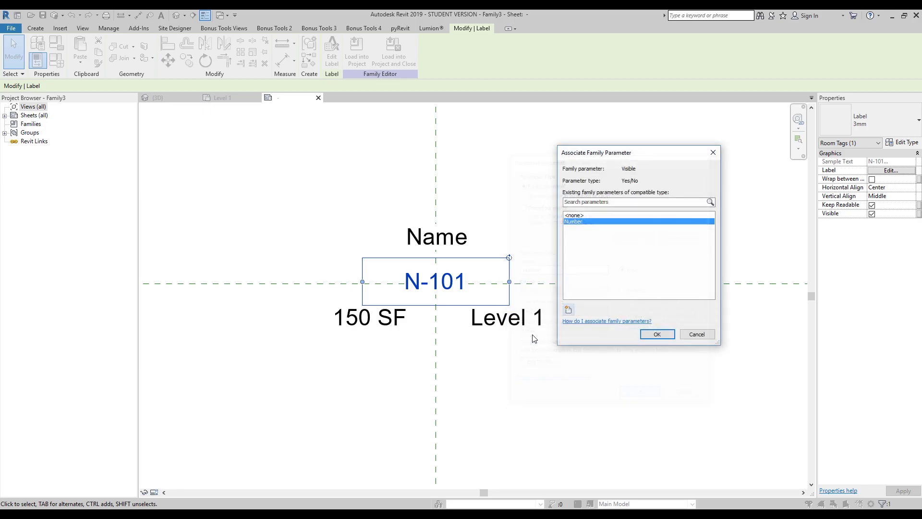
pyautogui.click(649, 328)
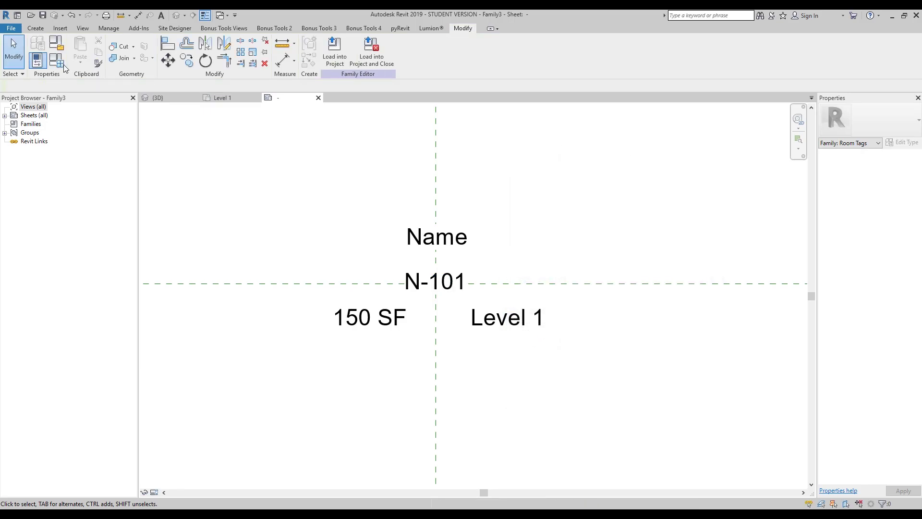
# Step: Rename the family type to "3mm Black text without nu" and turn off its Number parameter
pyautogui.click(37, 60)
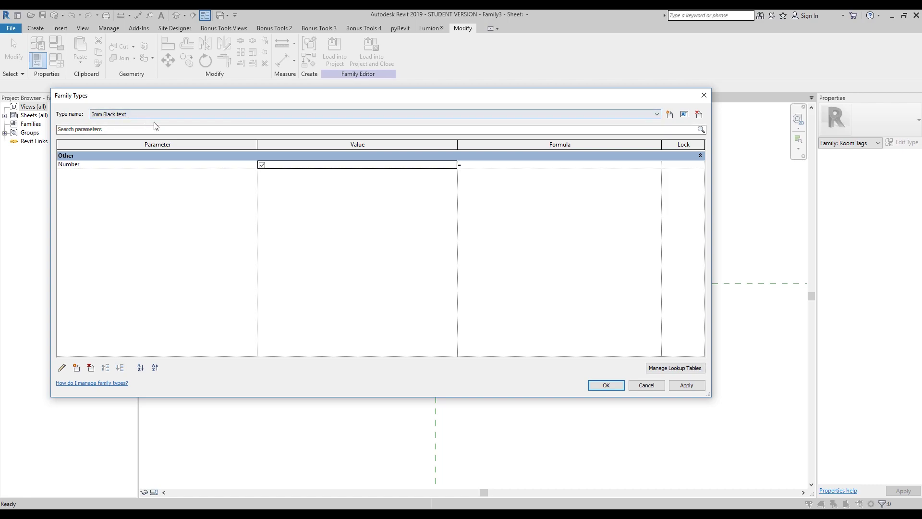
pyautogui.click(684, 114)
pyautogui.click(530, 199)
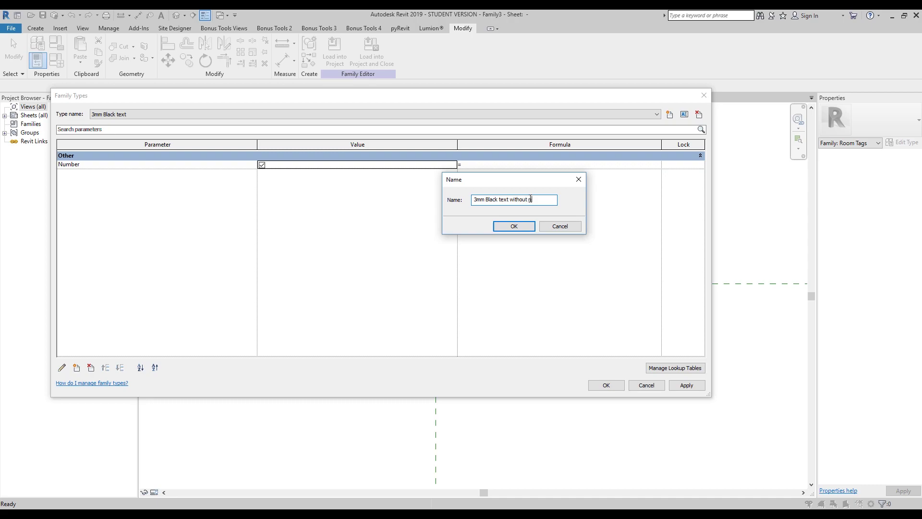
pyautogui.click(513, 226)
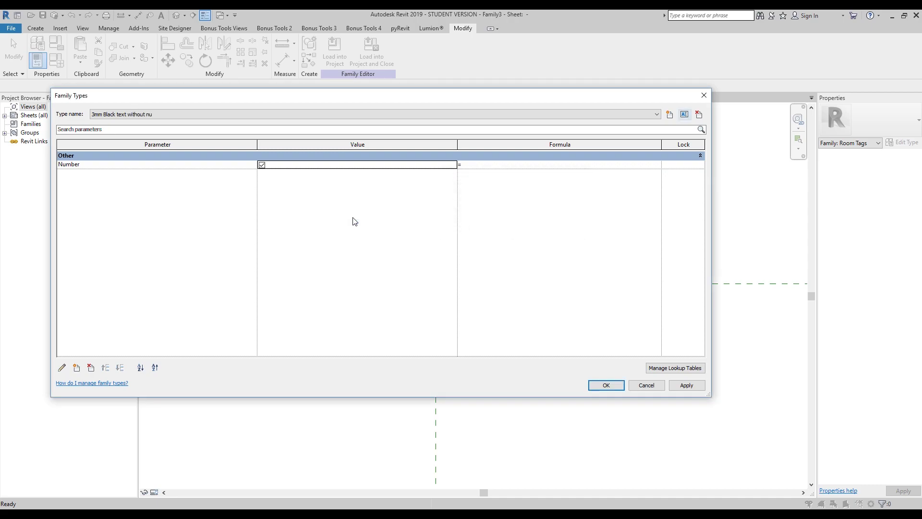
pyautogui.click(262, 166)
pyautogui.click(614, 387)
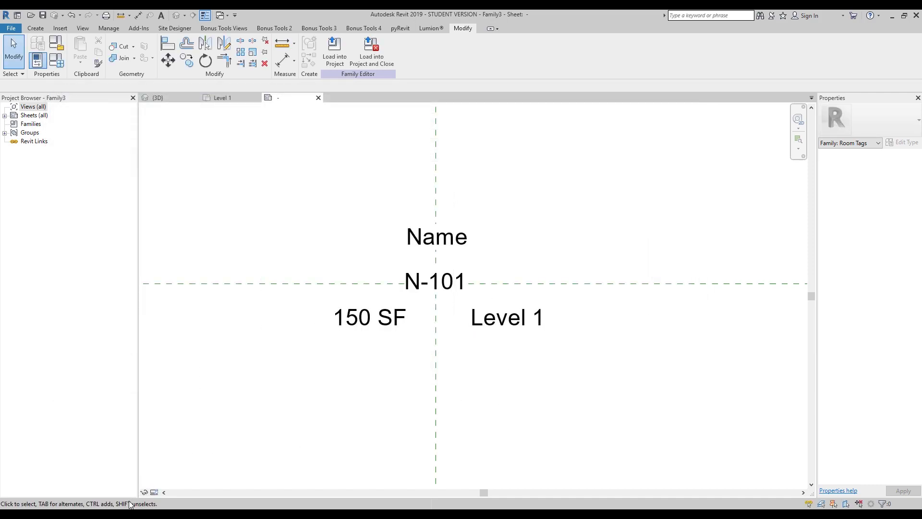
# Step: Turn Preview Visibility on to check the Number label's visibility, and turn the preview off again
pyautogui.click(154, 493)
pyautogui.click(183, 480)
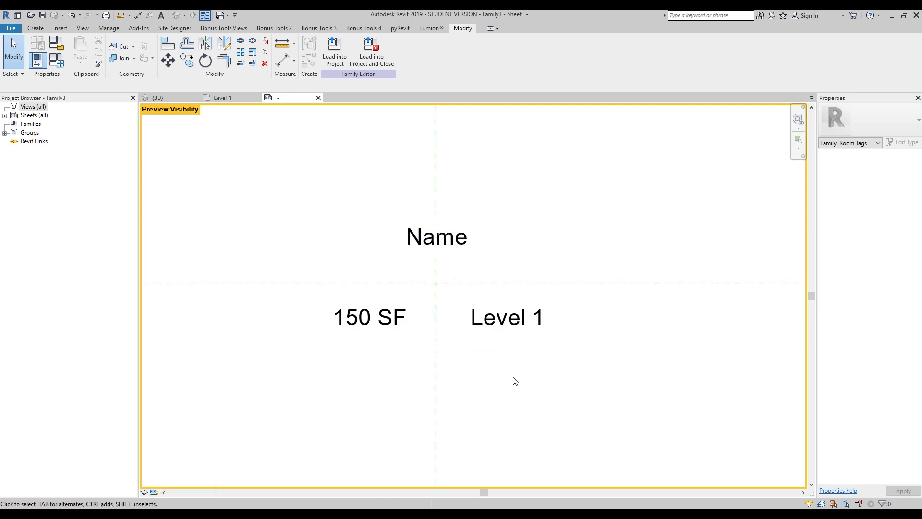
pyautogui.click(154, 493)
pyautogui.click(182, 467)
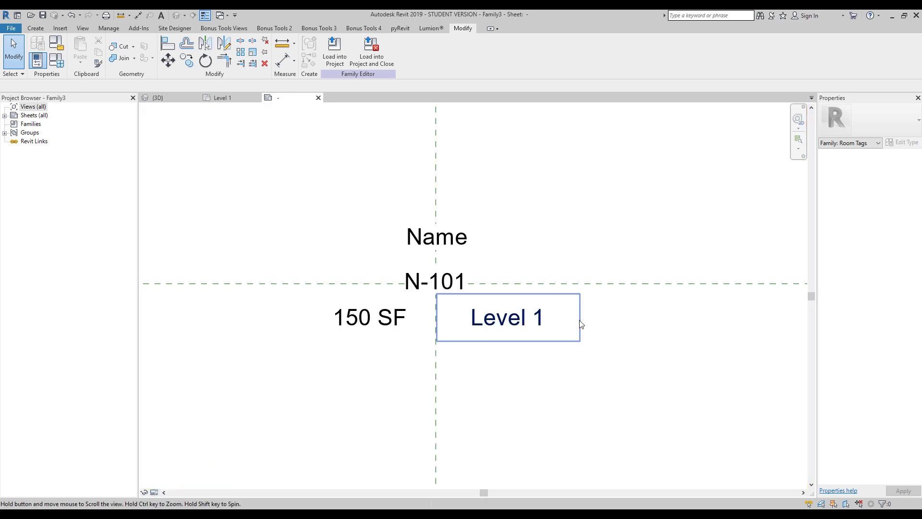
pyautogui.moveTo(583, 326); pyautogui.dragTo(594, 342, button='middle')
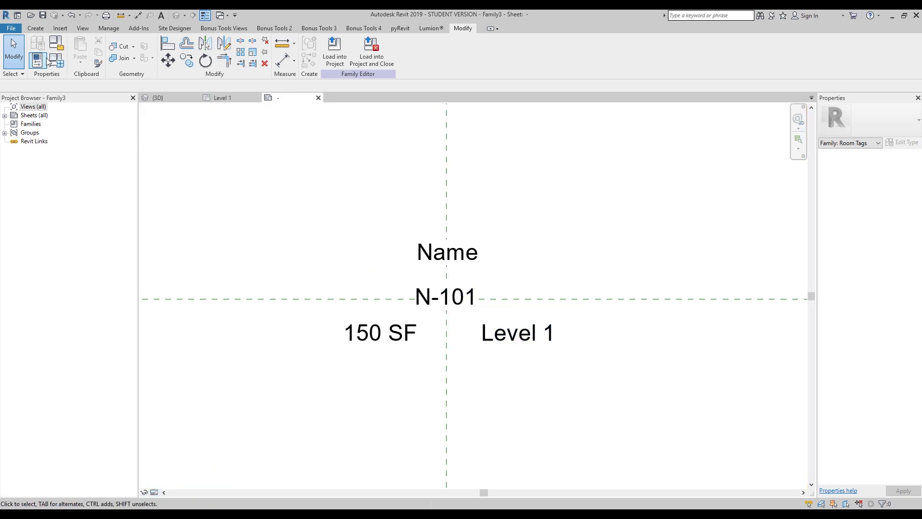
# Step: Start a filled region and sketch a rectangular boundary about 39 by 9 mm around the Number label
pyautogui.click(35, 28)
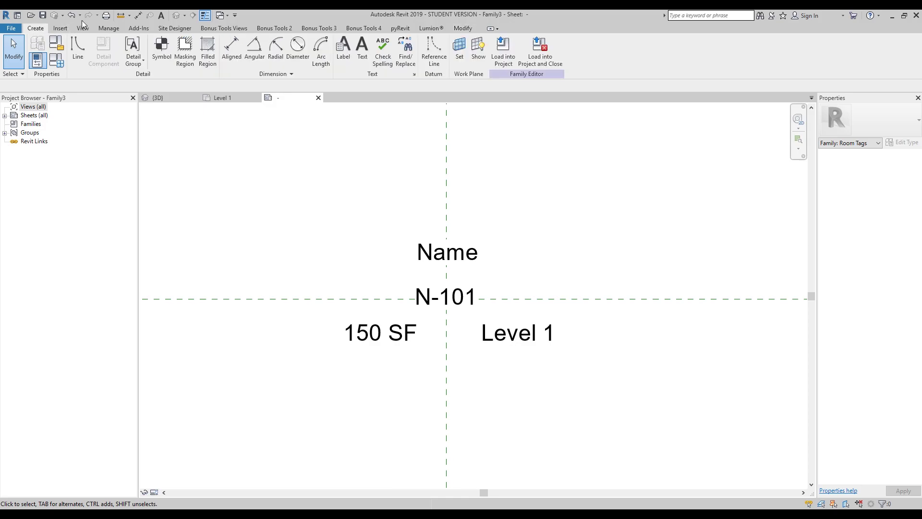
pyautogui.click(208, 52)
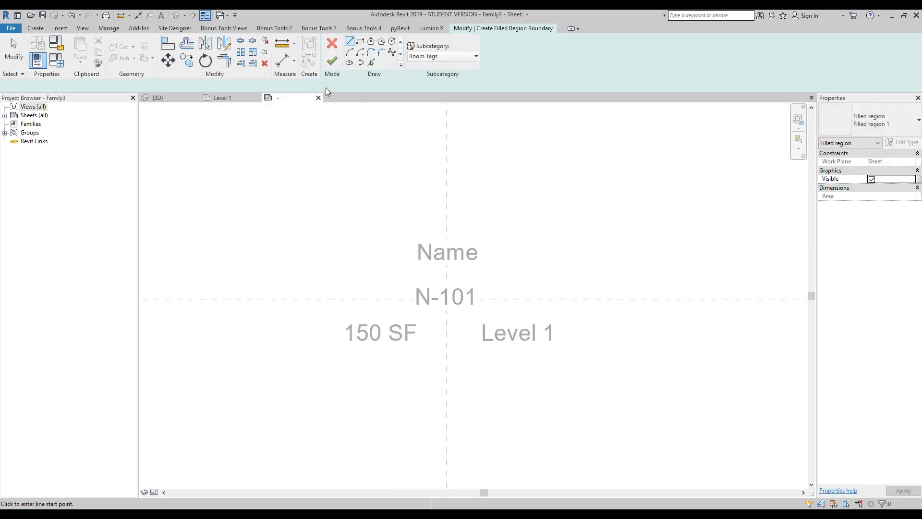
pyautogui.click(345, 269)
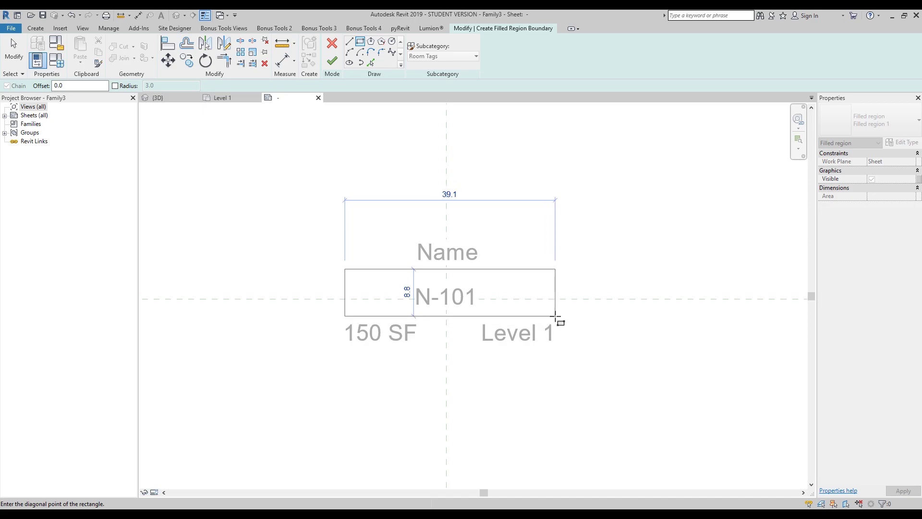
pyautogui.click(555, 317)
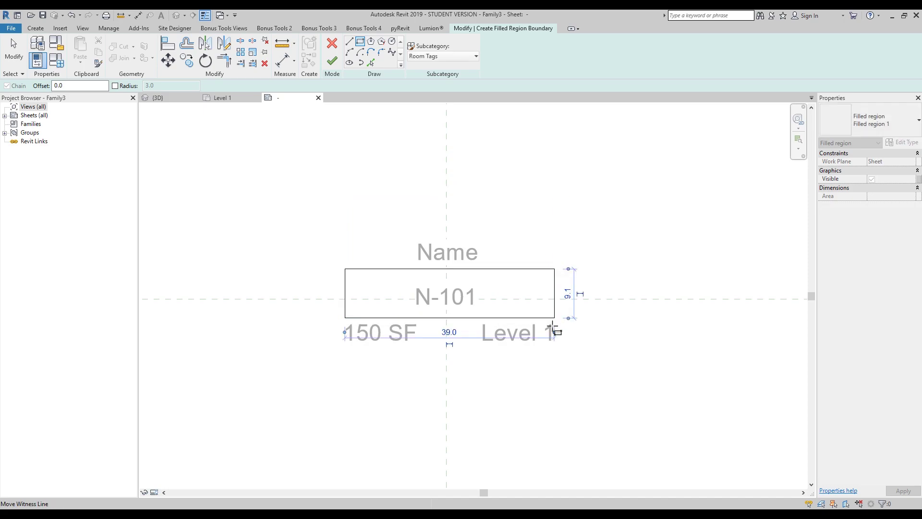
pyautogui.press('Escape')
# Step: Fillet all four corners of the rectangle with a 3.0 radius and finish the filled region
pyautogui.click(381, 53)
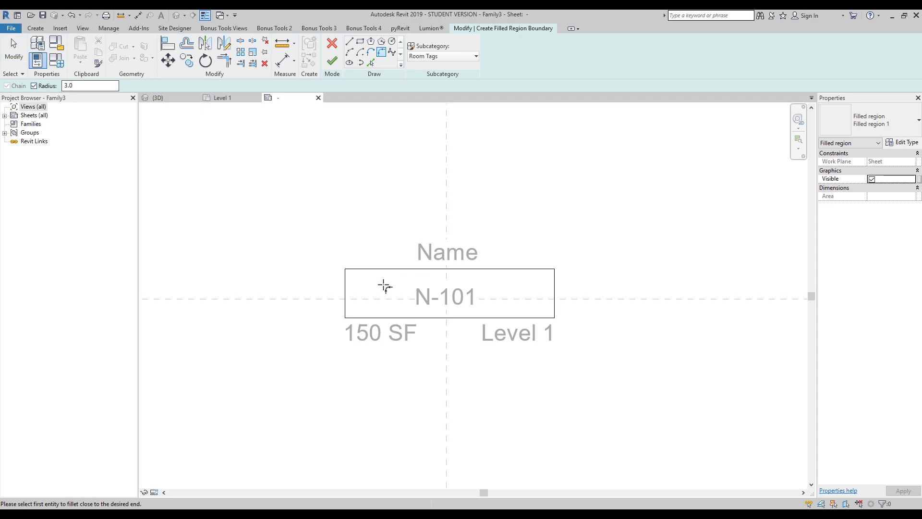
pyautogui.click(346, 302)
pyautogui.click(463, 317)
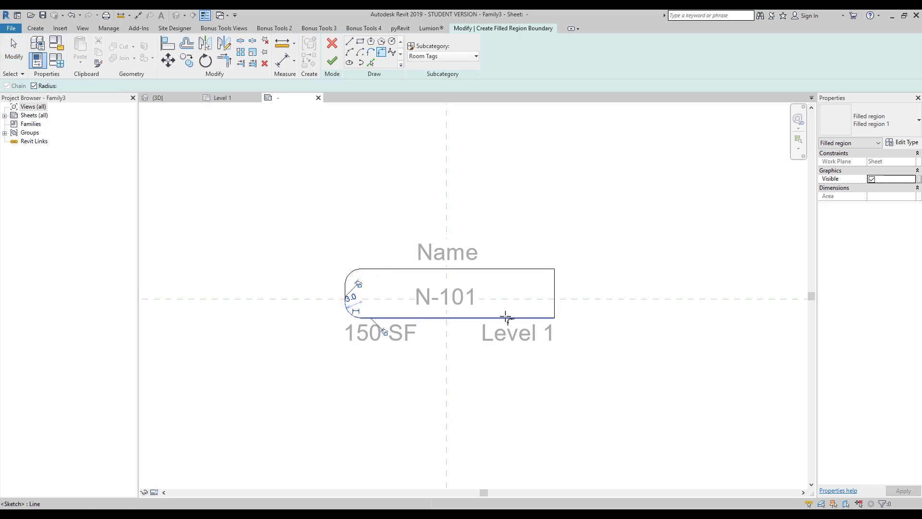
pyautogui.click(539, 318)
pyautogui.click(554, 298)
pyautogui.click(554, 283)
pyautogui.click(545, 269)
pyautogui.press('Escape')
pyautogui.click(332, 61)
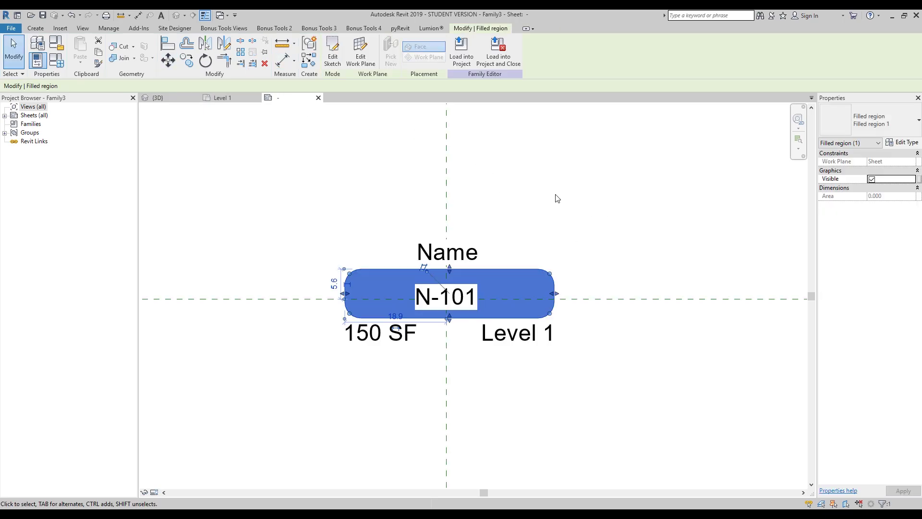
pyautogui.click(557, 199)
# Step: Move the Number label slightly upward to centre it within the filled region
pyautogui.scroll(1, 534, 260)
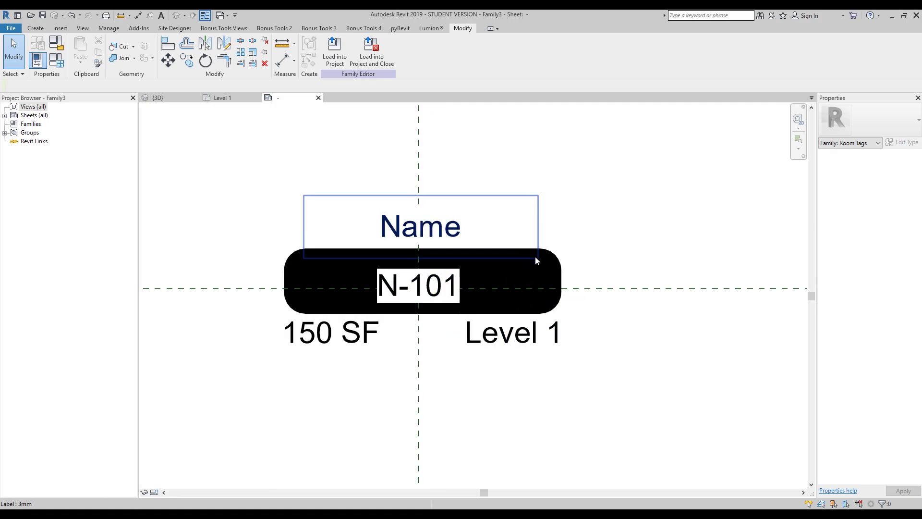
pyautogui.click(560, 263)
pyautogui.click(605, 200)
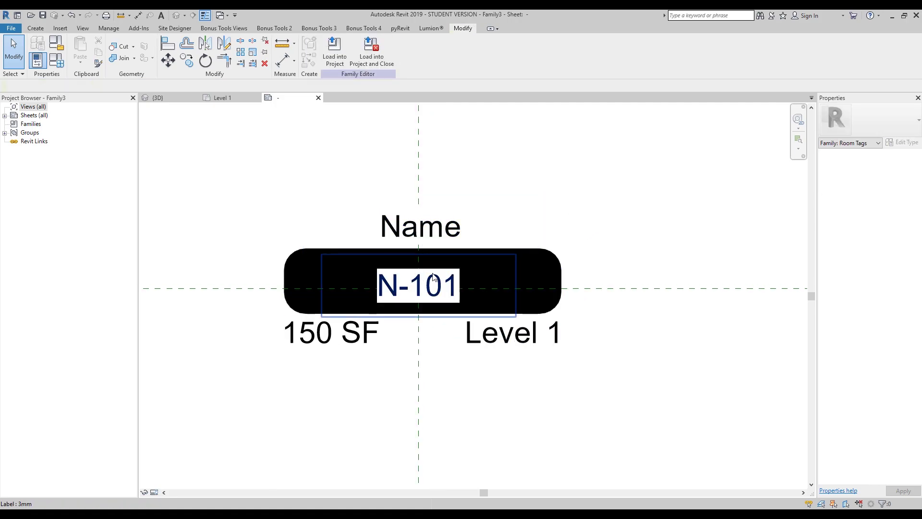
pyautogui.click(432, 277)
pyautogui.moveTo(427, 290); pyautogui.dragTo(429, 286)
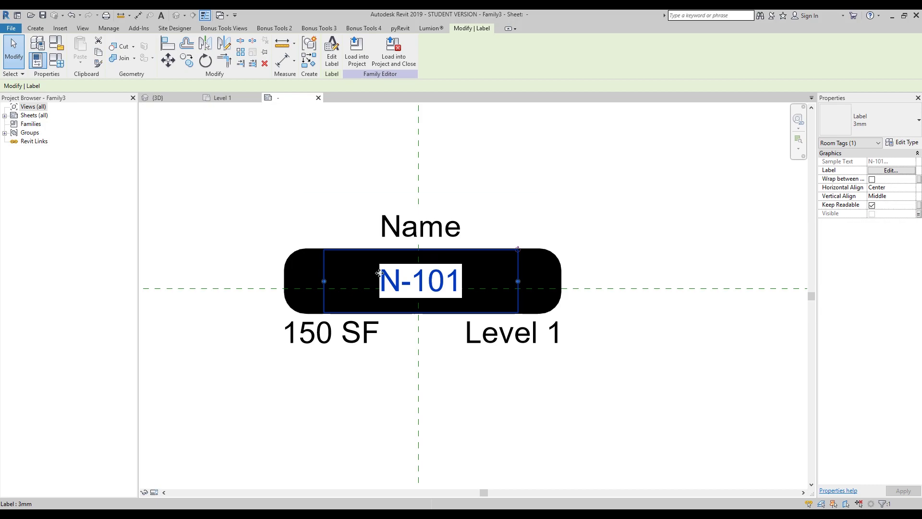
pyautogui.click(613, 190)
# Step: Duplicate the Number label's 3mm type as "3mm white text"
pyautogui.click(398, 287)
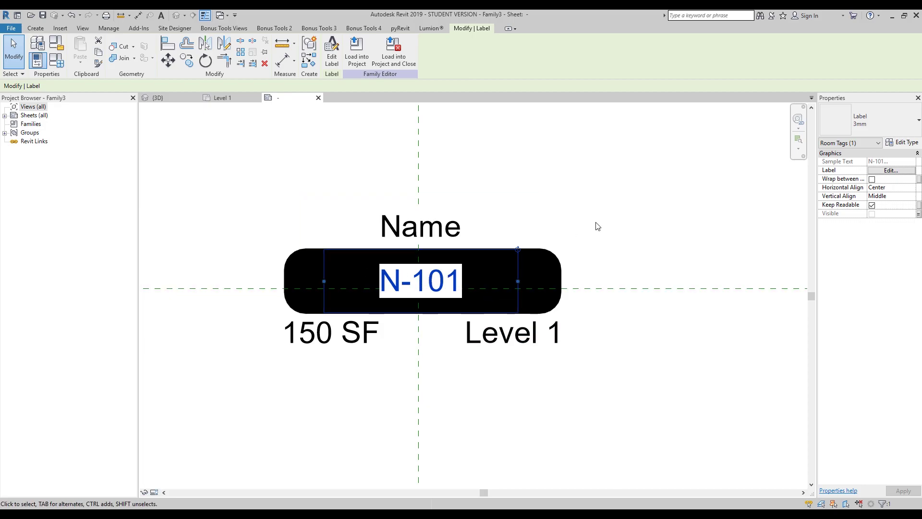
pyautogui.click(903, 143)
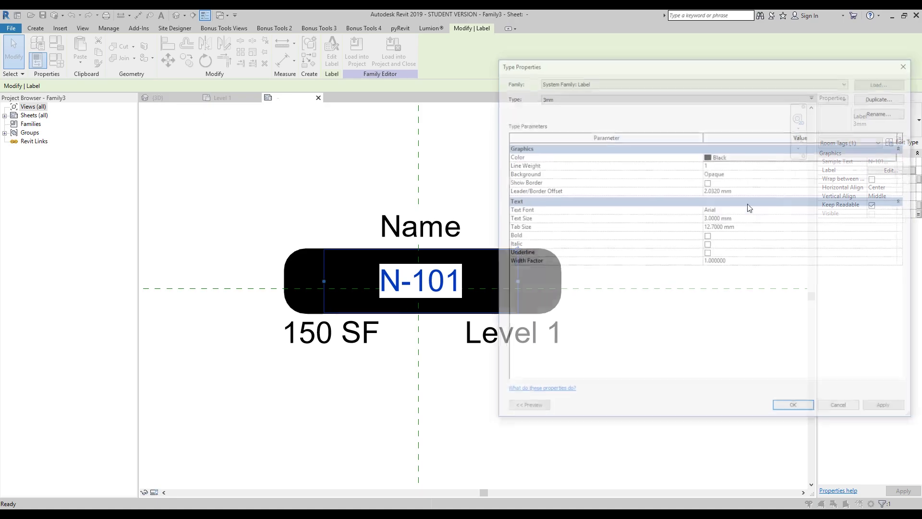
pyautogui.click(577, 96)
pyautogui.click(578, 96)
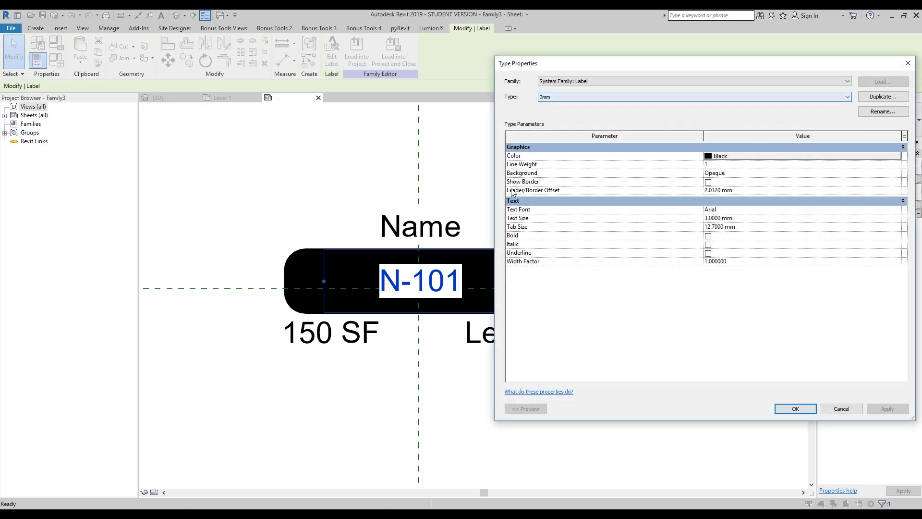
pyautogui.click(884, 99)
pyautogui.click(533, 203)
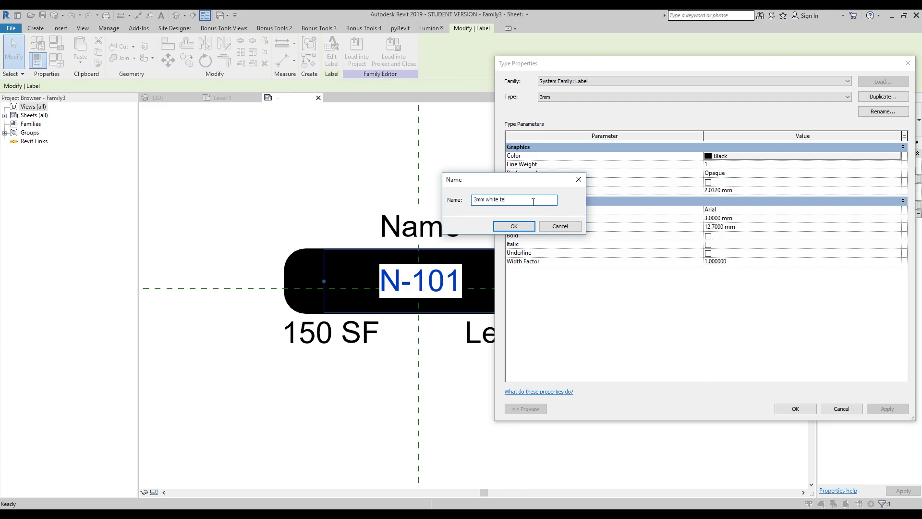
pyautogui.click(514, 226)
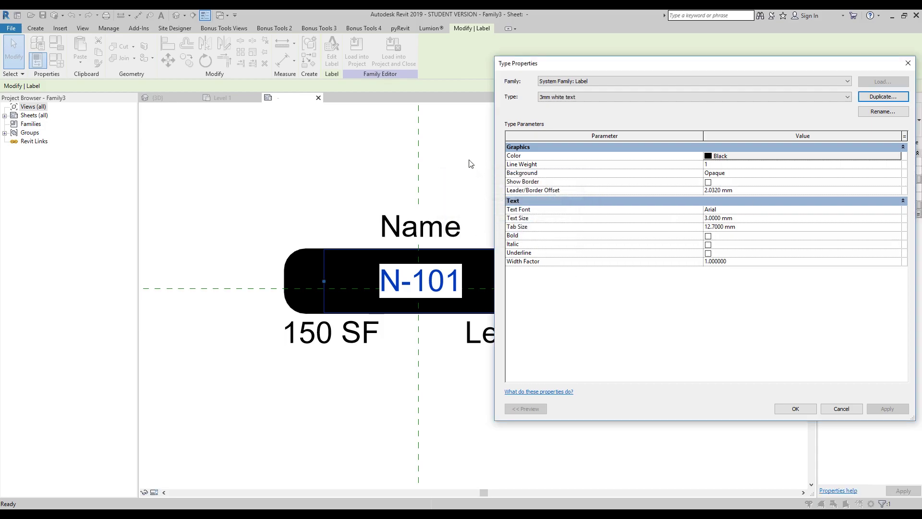
# Step: Set the "3mm white text" label type's background to Transparent
pyautogui.click(894, 173)
pyautogui.click(897, 172)
pyautogui.click(879, 190)
pyautogui.click(796, 408)
pyautogui.click(683, 412)
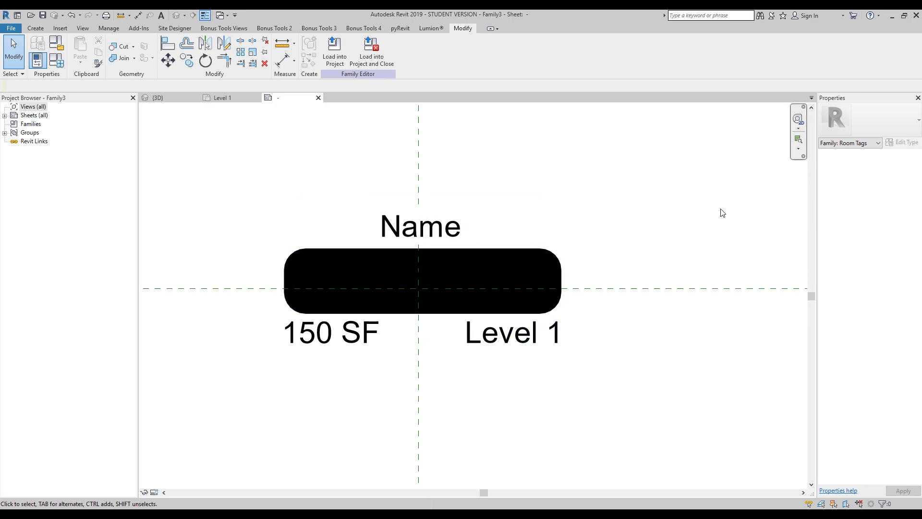
# Step: Set the color of the "3mm white text" label type to White
pyautogui.click(511, 265)
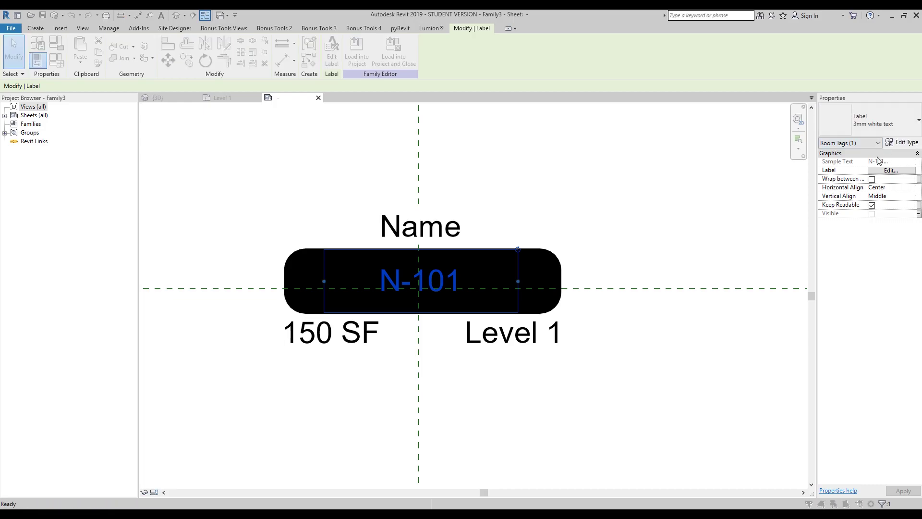
pyautogui.click(901, 142)
pyautogui.click(718, 155)
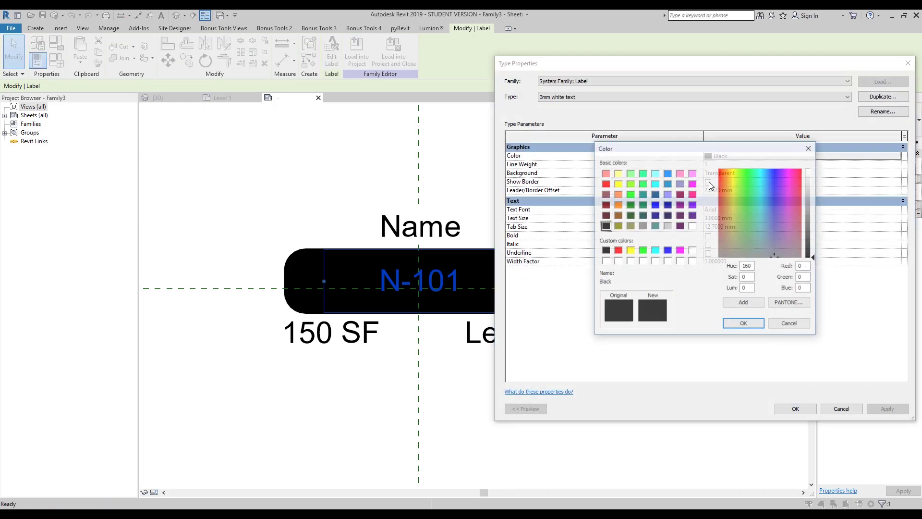
pyautogui.click(692, 227)
pyautogui.click(742, 324)
pyautogui.click(795, 408)
pyautogui.click(617, 390)
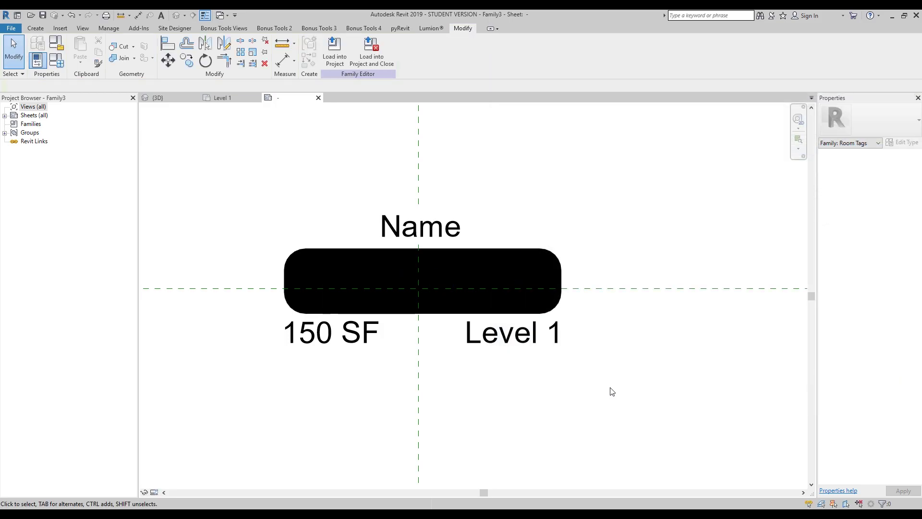
# Step: Set the "3mm white text" label type's color to RGB 254-254-254
pyautogui.click(432, 271)
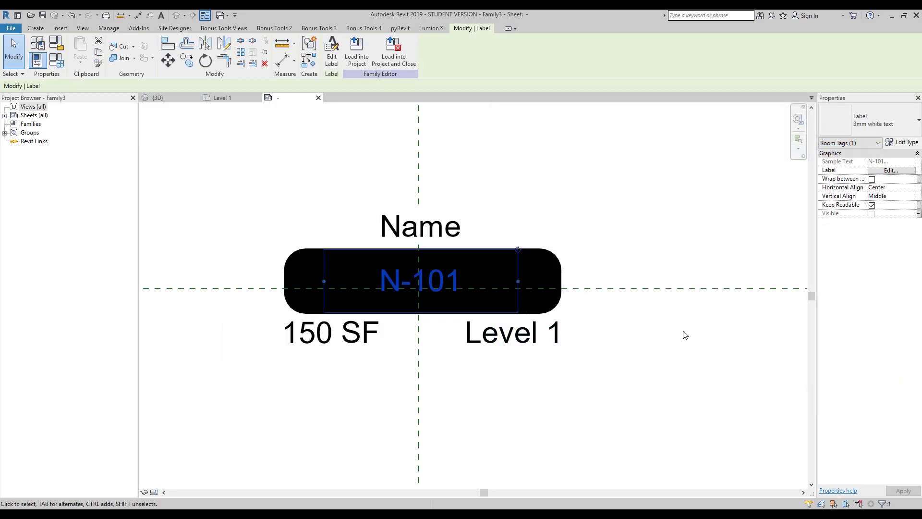
pyautogui.click(901, 142)
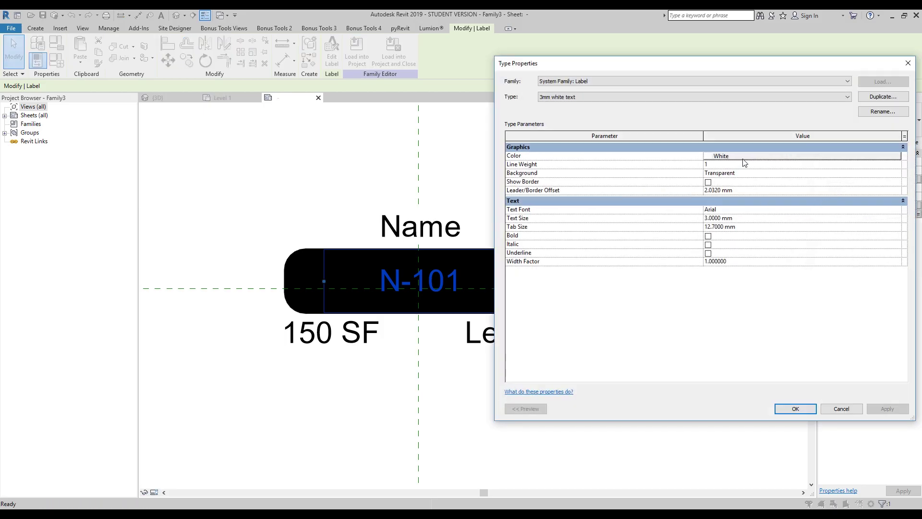
pyautogui.click(744, 158)
pyautogui.click(808, 266)
pyautogui.press('BackSpace')
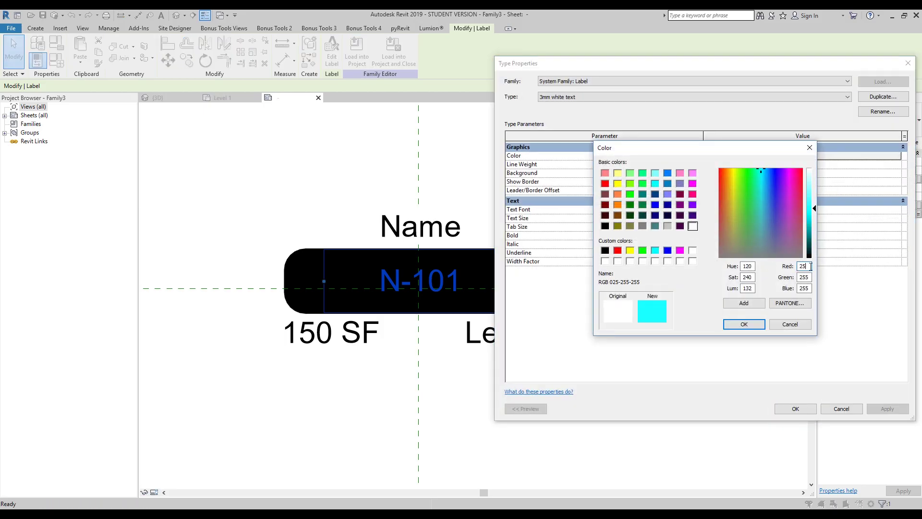
pyautogui.write('4')
pyautogui.press('BackSpace')
pyautogui.write('4')
pyautogui.click(808, 288)
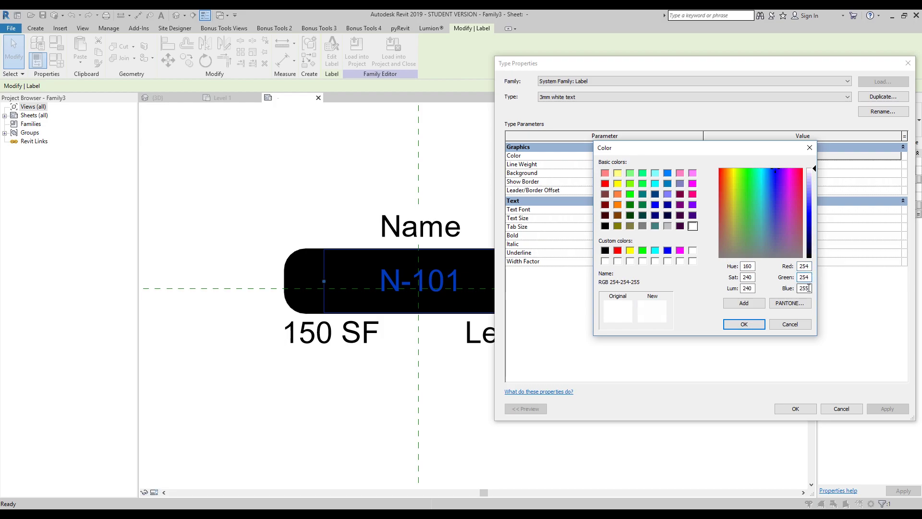
pyautogui.press('BackSpace')
pyautogui.write('4')
pyautogui.click(757, 324)
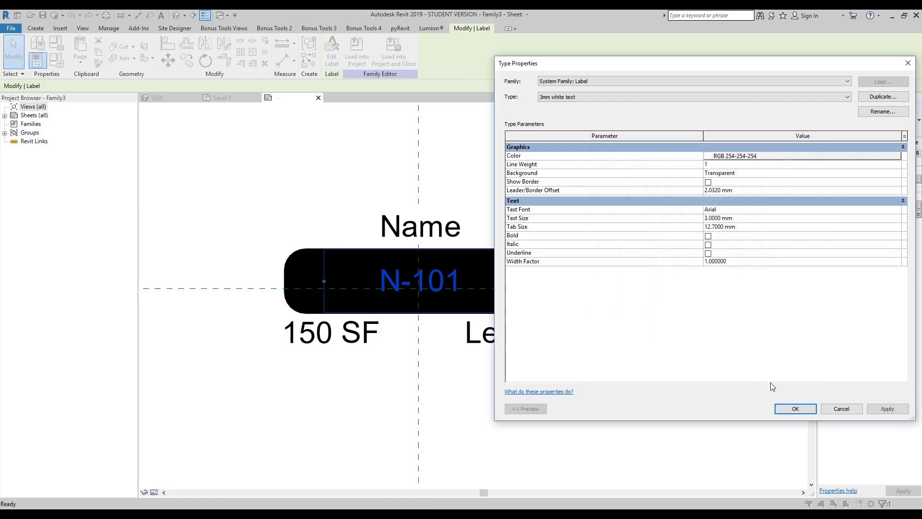
pyautogui.click(787, 408)
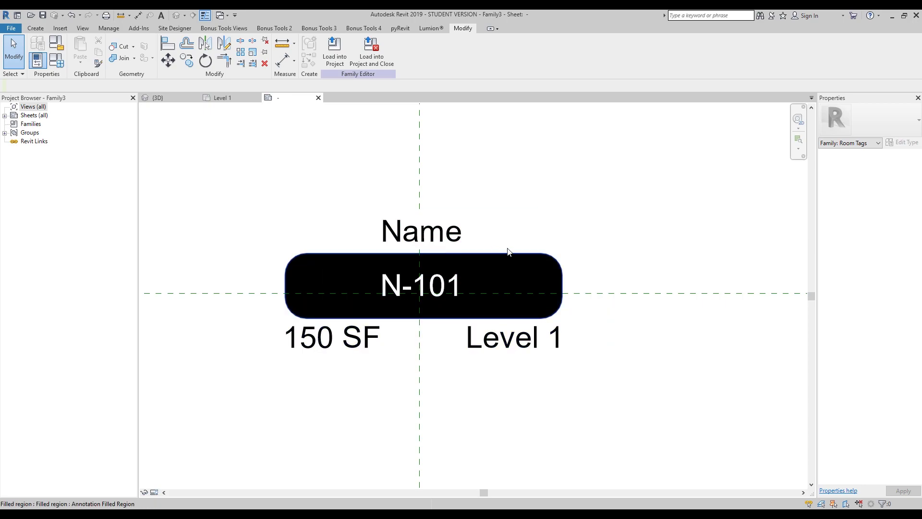
# Step: Copy the white Number label onto the same spot as the original
pyautogui.click(455, 287)
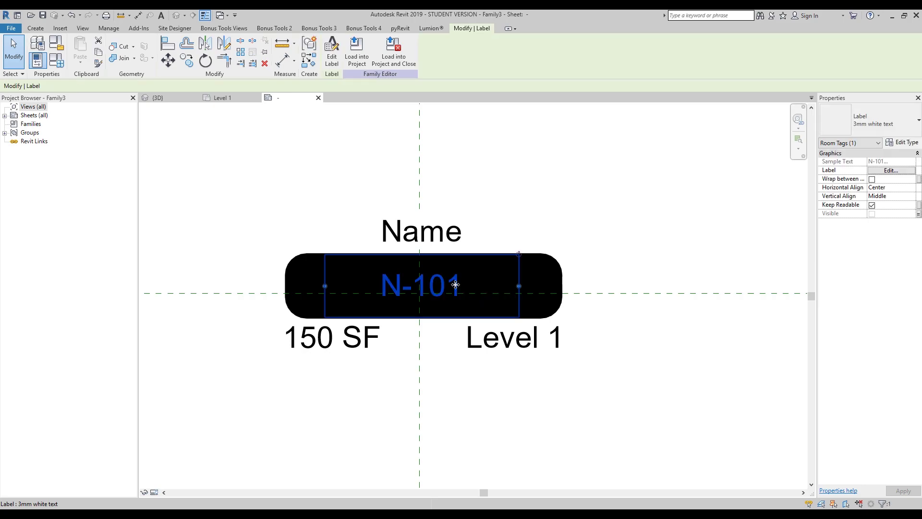
pyautogui.click(186, 61)
pyautogui.click(419, 292)
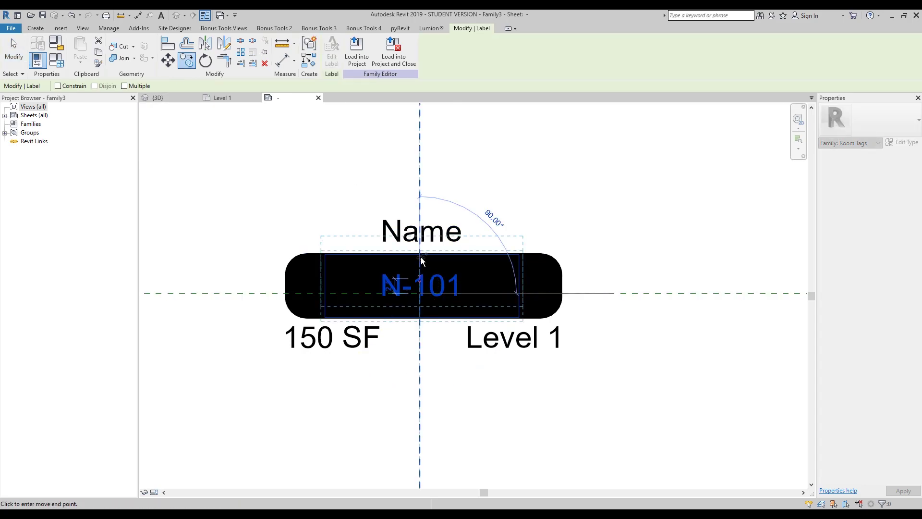
pyautogui.click(420, 293)
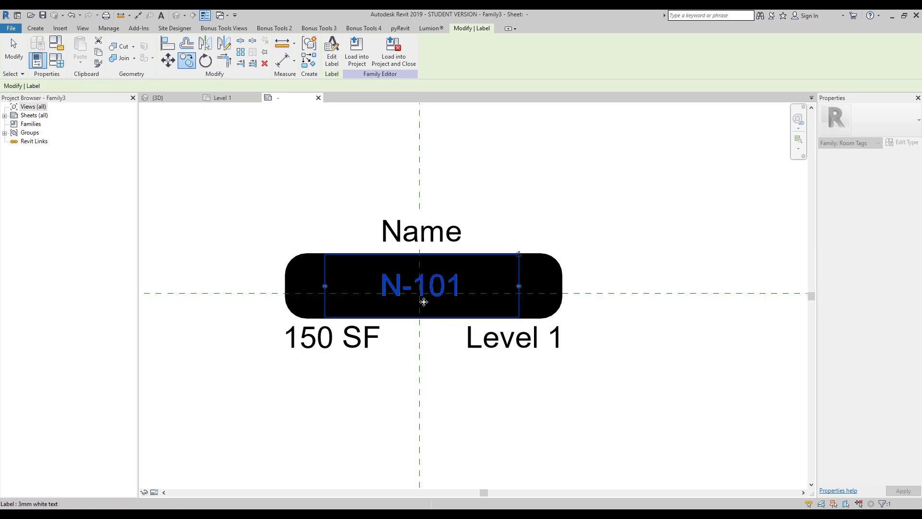
pyautogui.click(624, 360)
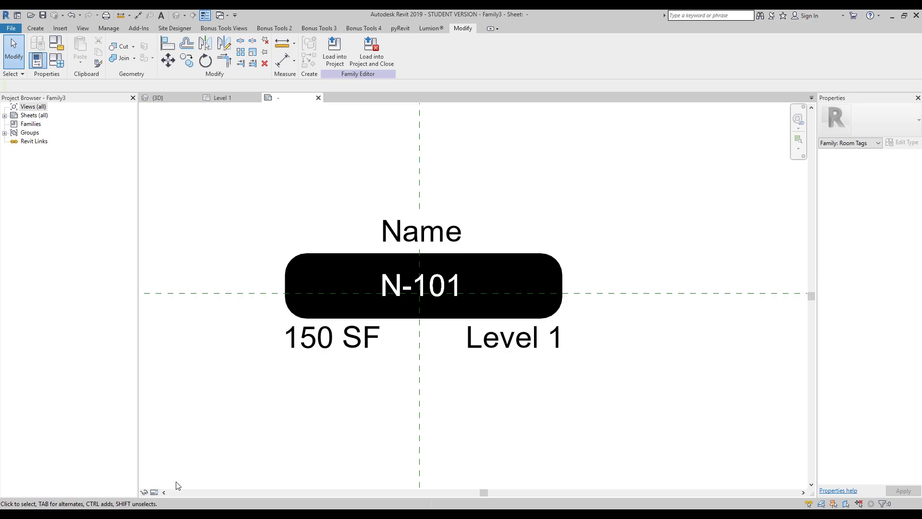
# Step: Turn Preview Visibility on to check the white Number label over the filled region, and turn it off again
pyautogui.click(154, 492)
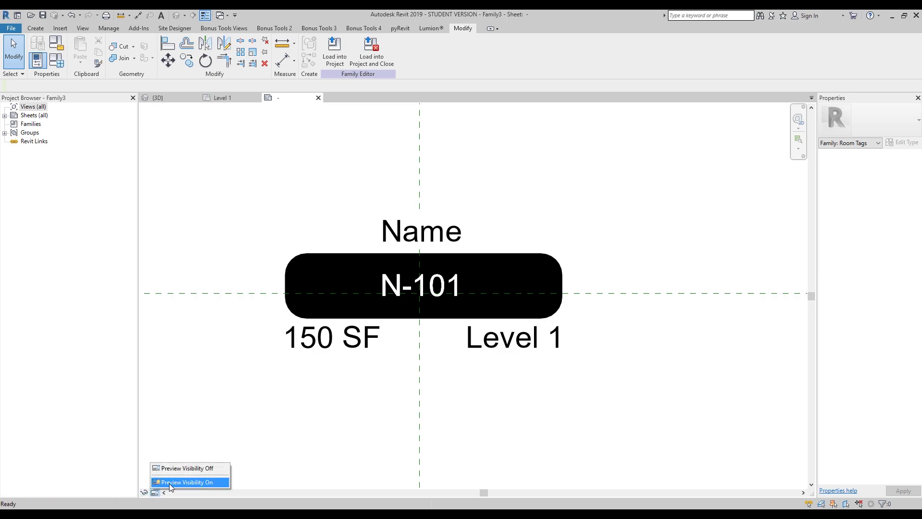
pyautogui.click(186, 482)
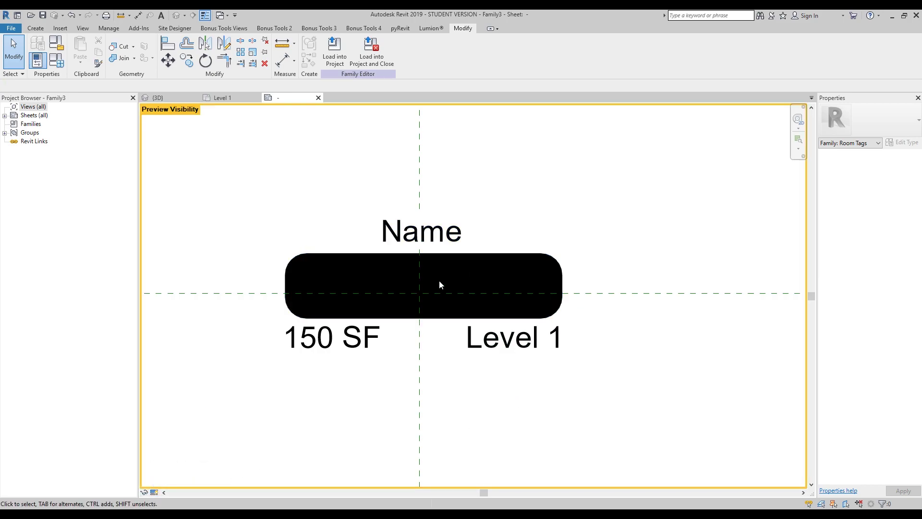
pyautogui.click(154, 492)
pyautogui.click(187, 470)
pyautogui.click(408, 285)
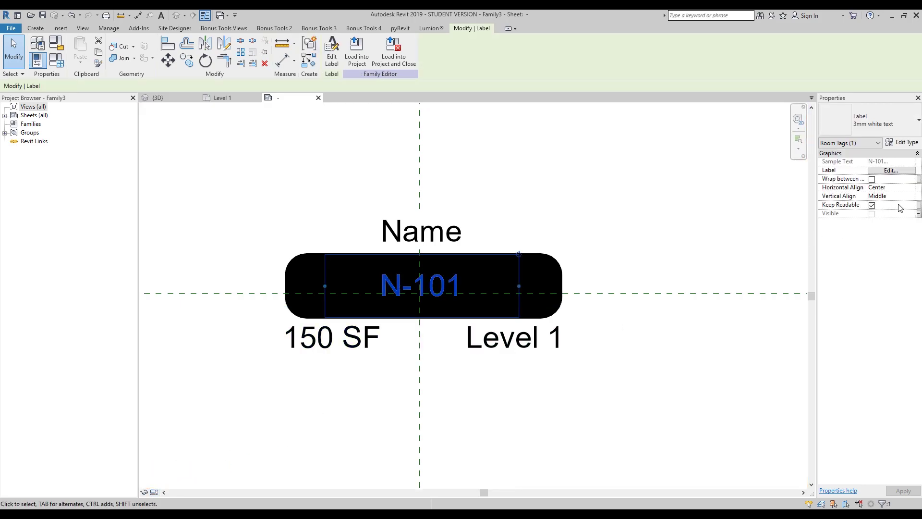
pyautogui.click(918, 215)
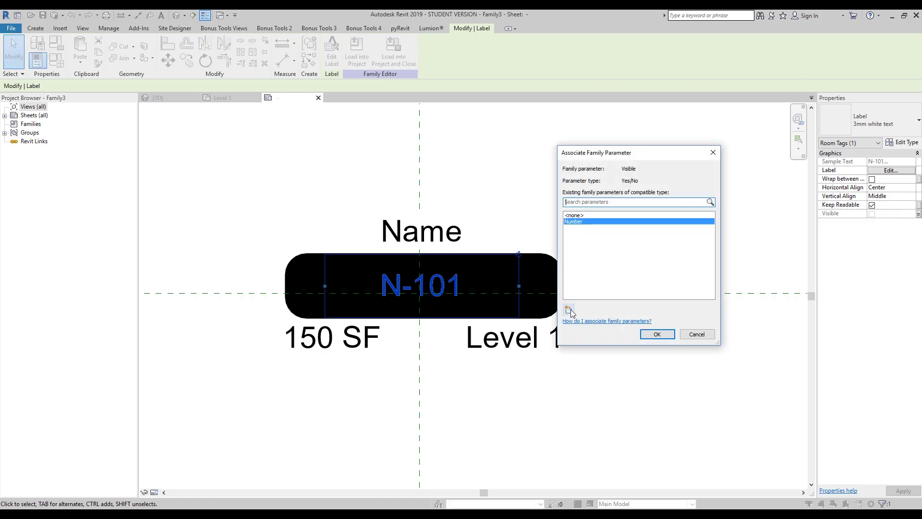
pyautogui.click(579, 216)
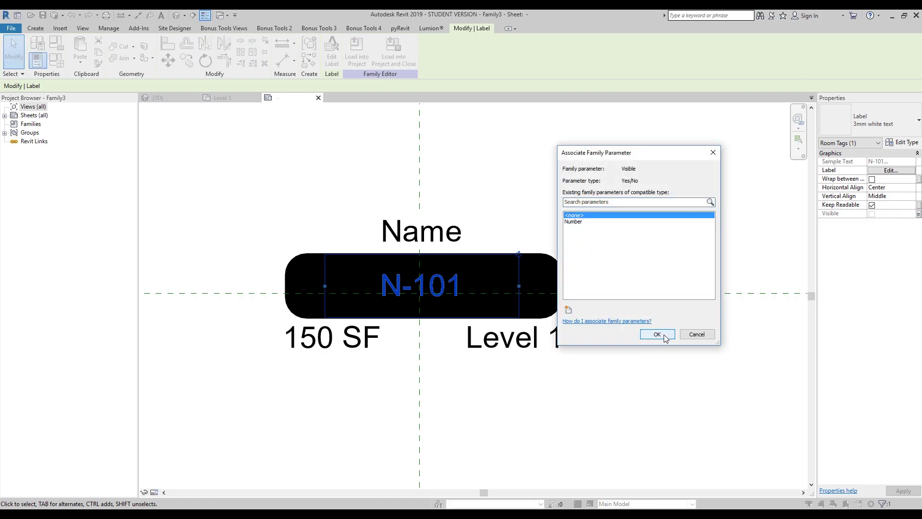
pyautogui.click(695, 335)
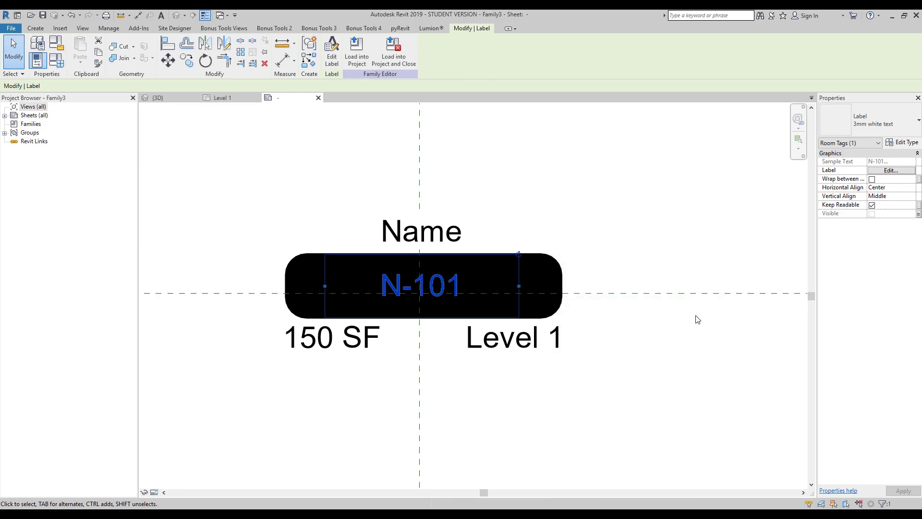
# Step: Associate the filled region's Visible property with the Number family parameter
pyautogui.click(725, 331)
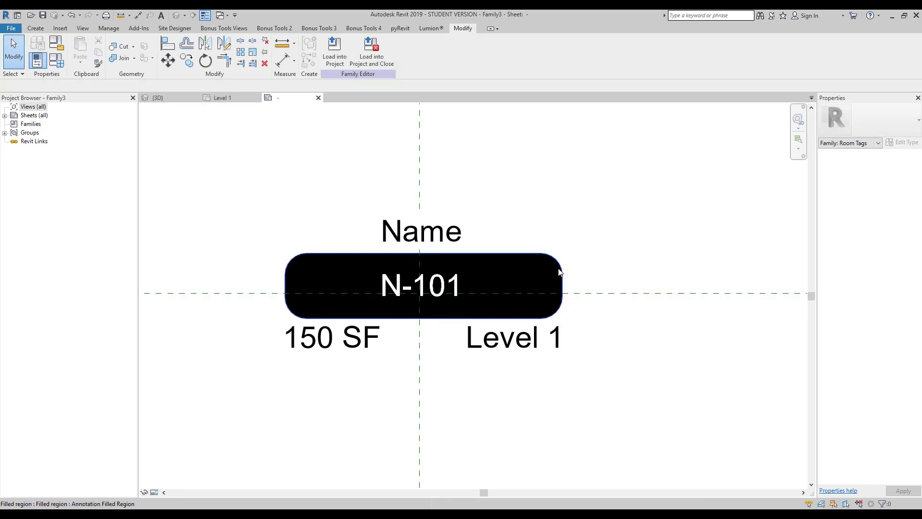
pyautogui.click(559, 269)
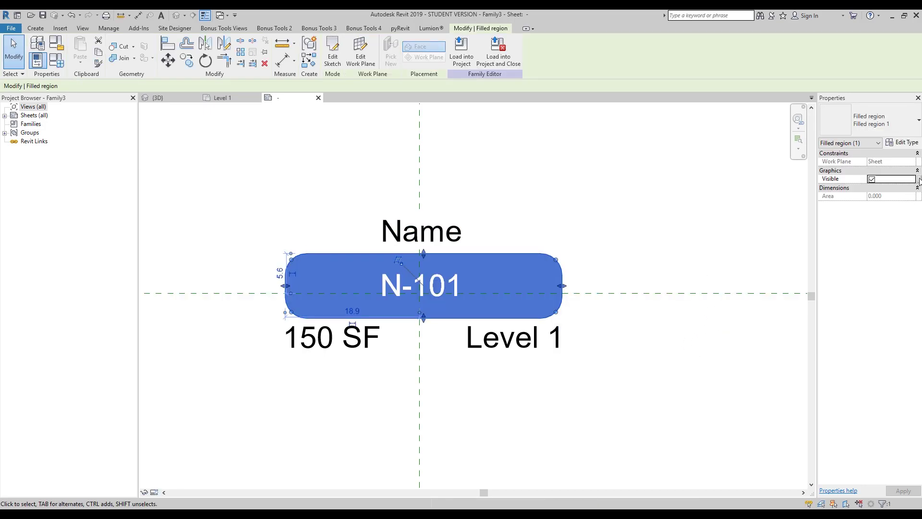
pyautogui.click(919, 179)
pyautogui.click(578, 223)
pyautogui.click(658, 335)
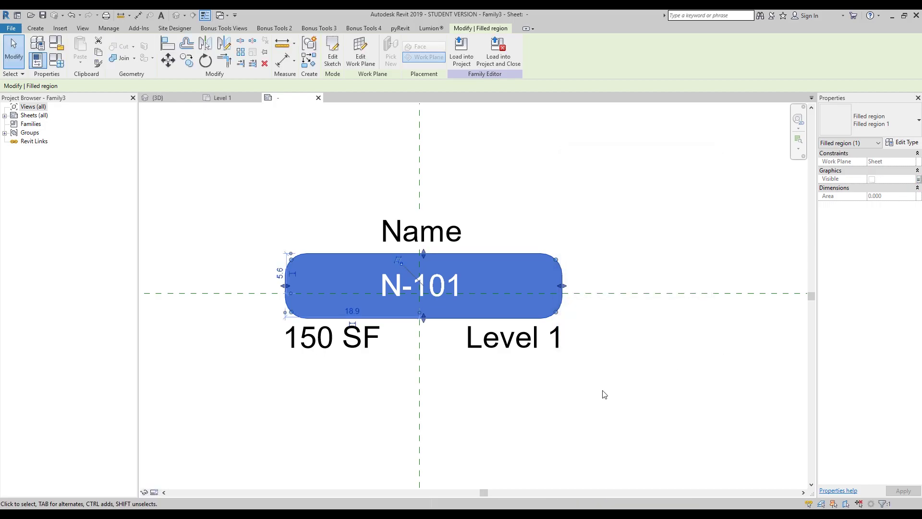
pyautogui.click(644, 378)
# Step: Turn Preview Visibility on to check the filled region's visibility, and turn it off again
pyautogui.click(154, 491)
pyautogui.click(190, 481)
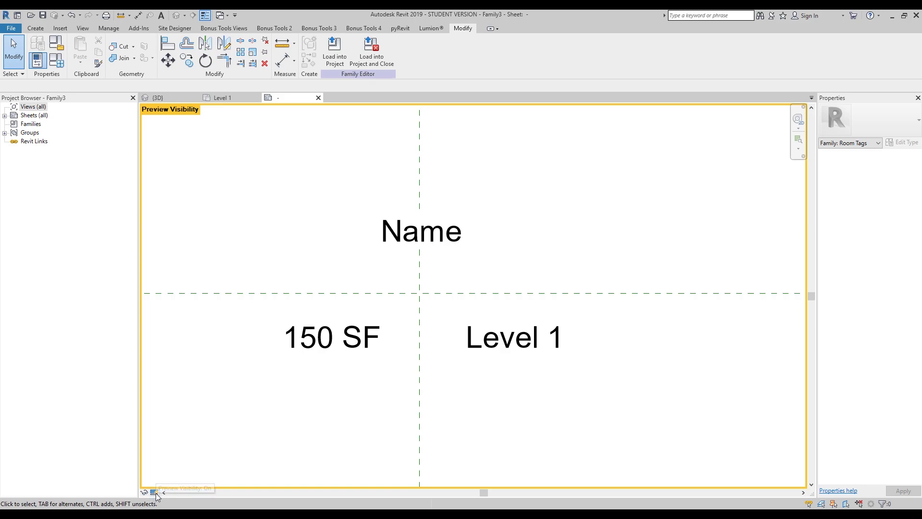
pyautogui.click(154, 492)
pyautogui.click(186, 468)
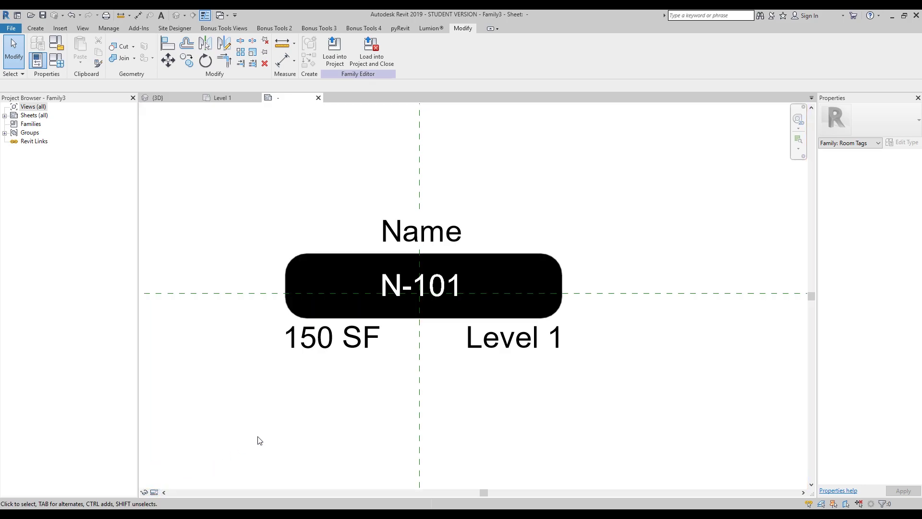
pyautogui.click(448, 272)
pyautogui.press('Escape')
pyautogui.click(514, 338)
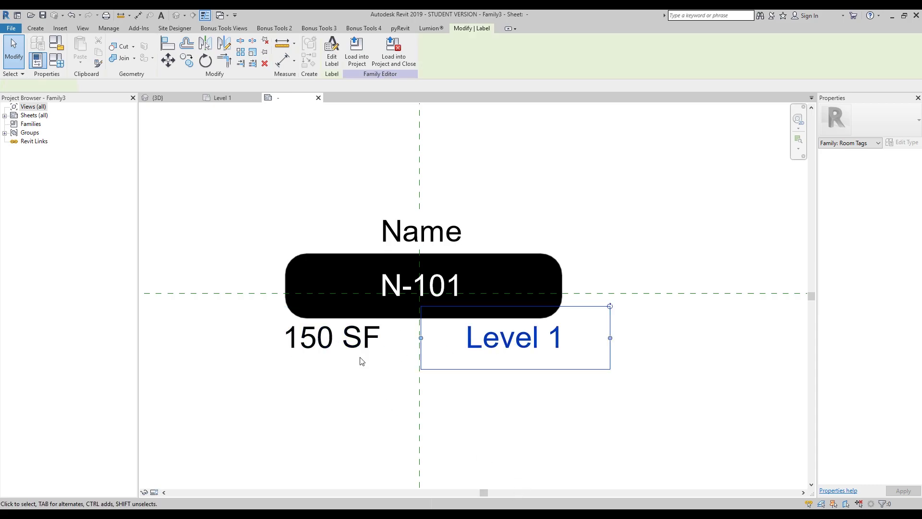
pyautogui.click(371, 339)
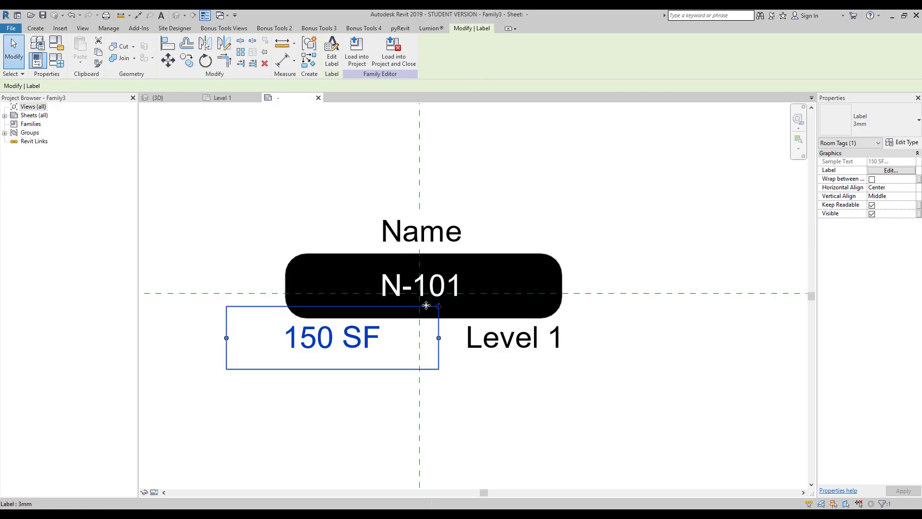
pyautogui.click(659, 376)
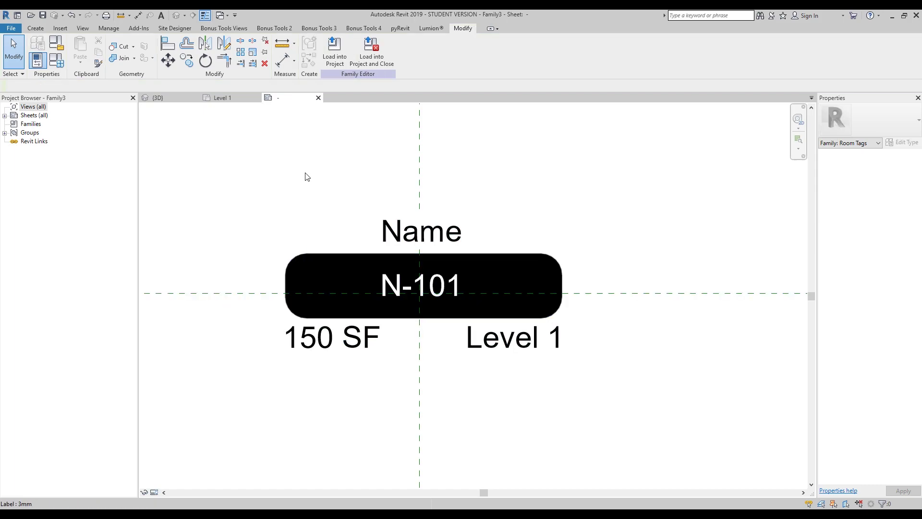
# Step: Turn on Preview Visibility and copy the area and level labels up into the number row beneath the Name label
pyautogui.click(153, 493)
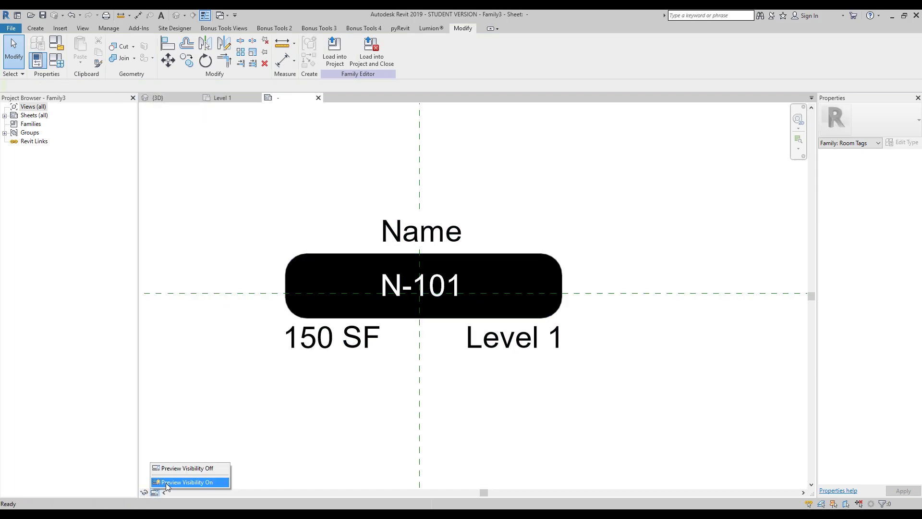
pyautogui.click(165, 481)
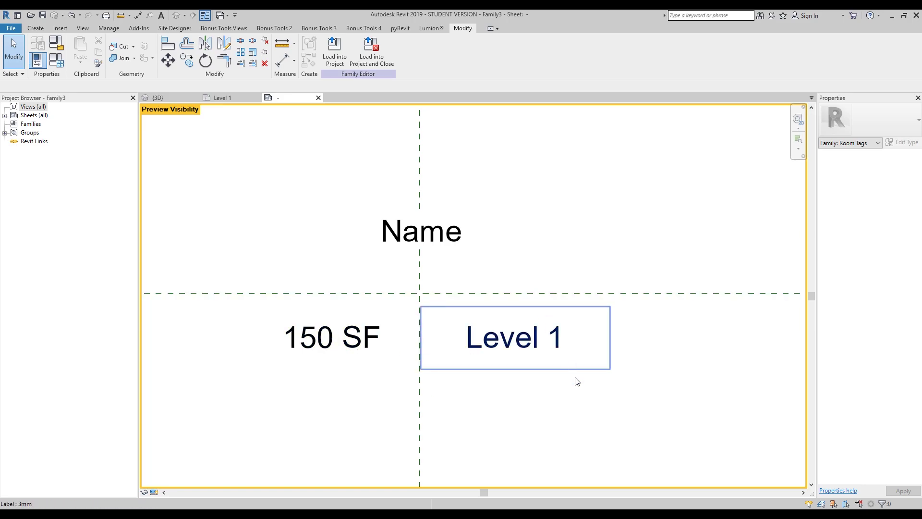
pyautogui.click(541, 359)
pyautogui.moveTo(373, 386); pyautogui.dragTo(315, 339)
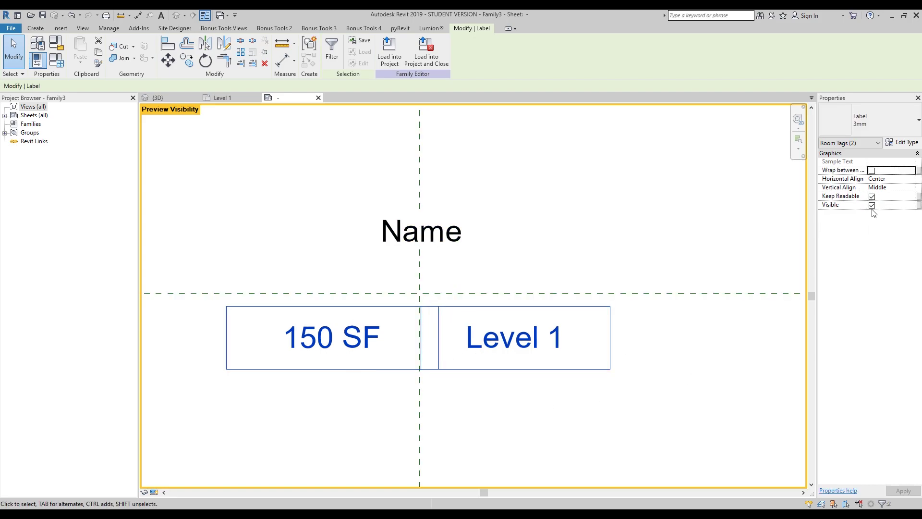
pyautogui.press('m')
pyautogui.press('v')
pyautogui.click(621, 345)
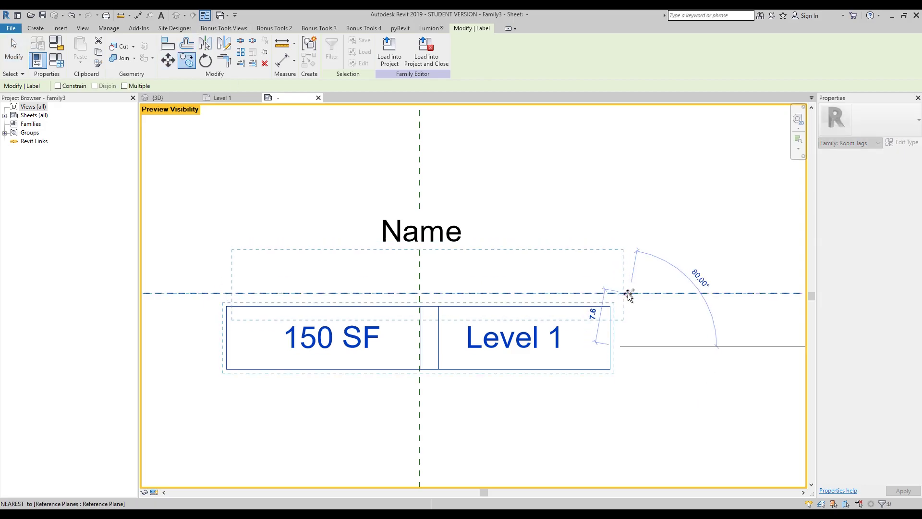
pyautogui.click(623, 300)
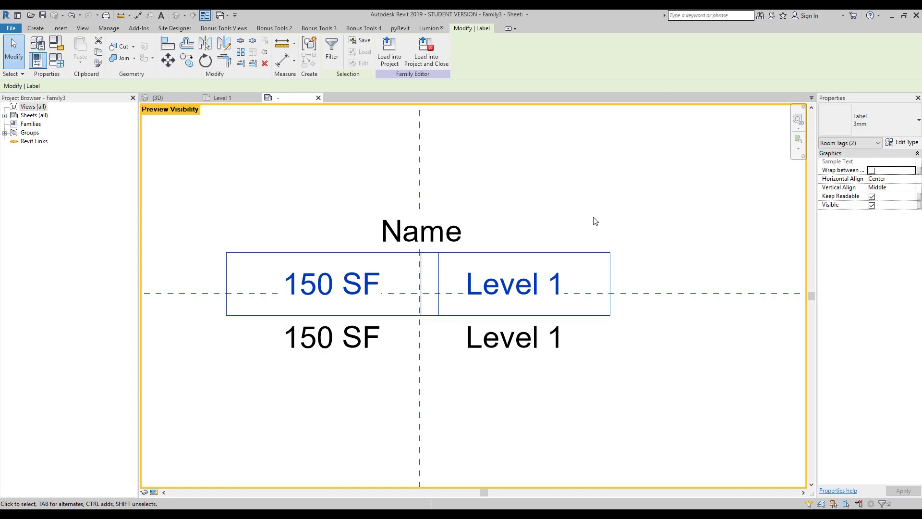
pyautogui.press('Escape')
# Step: Associate the Visible property of the lower area and level labels with the Number family parameter
pyautogui.click(510, 358)
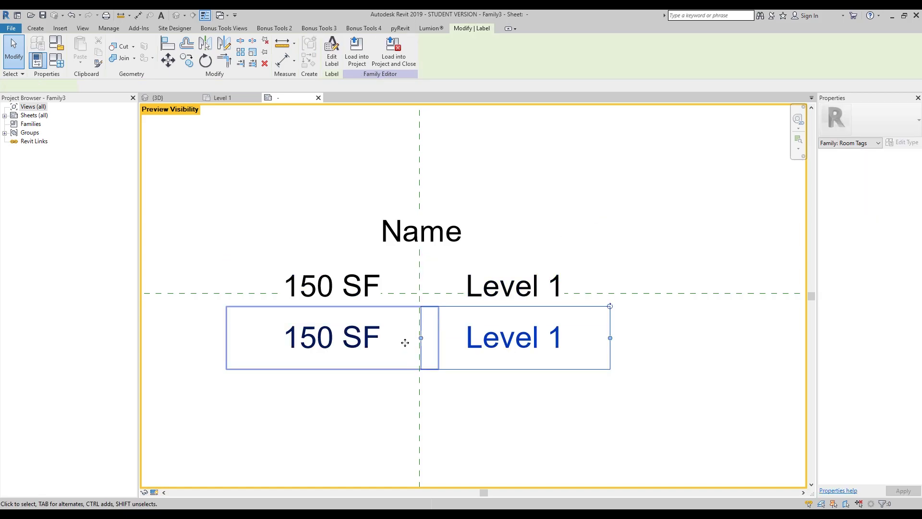
pyautogui.keyDown('ctrl'); pyautogui.click(366, 350); pyautogui.keyUp('ctrl')
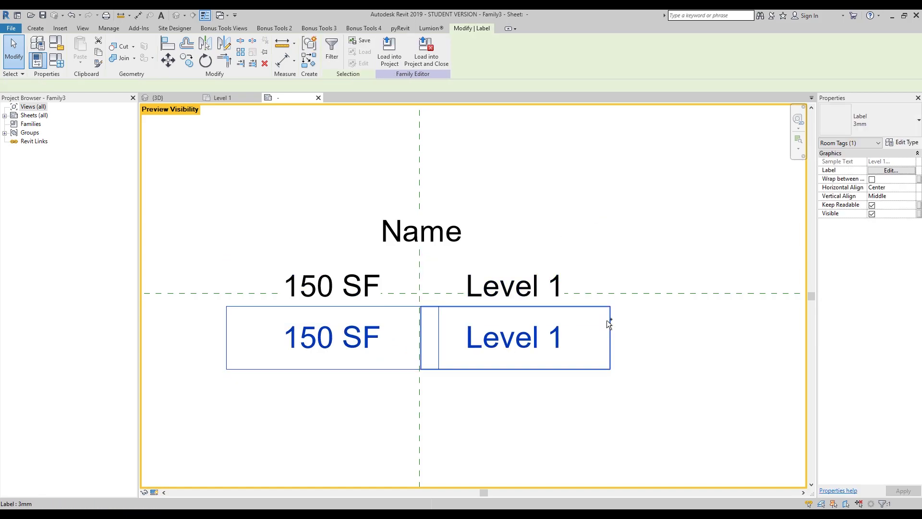
pyautogui.click(918, 205)
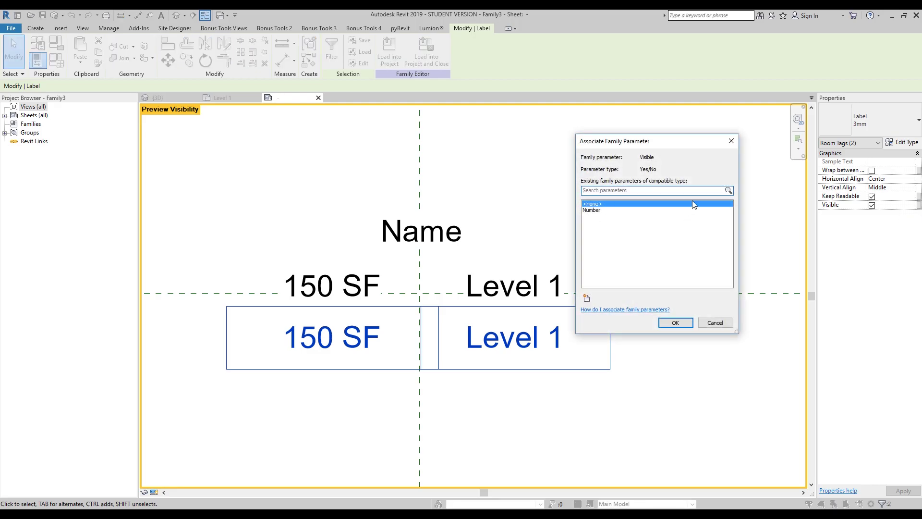
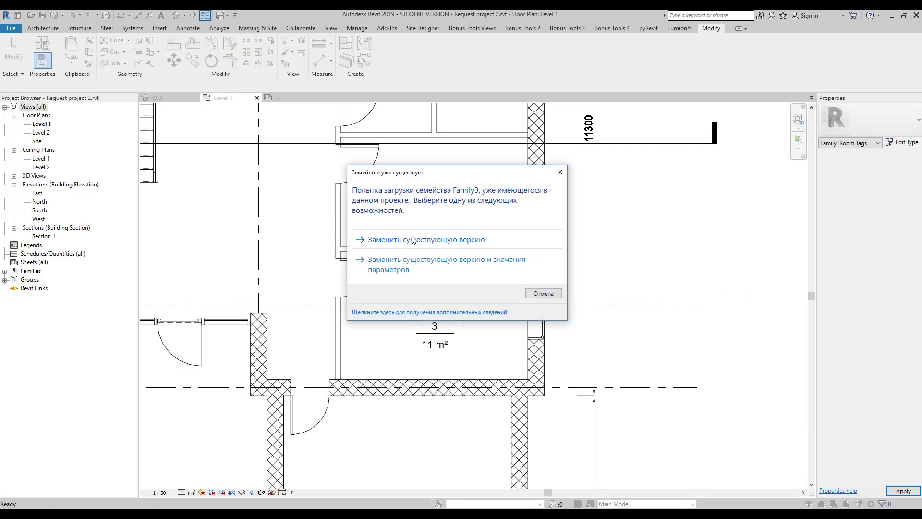
# Step: Load the tag family into the project, overwriting the existing version, inspect the room tag, and reopen its family for editing
pyautogui.click(412, 240)
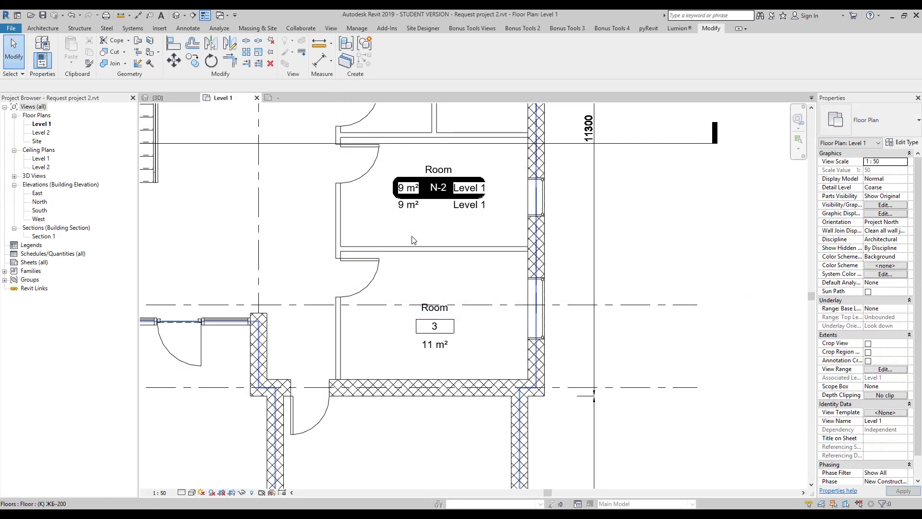
pyautogui.click(461, 188)
pyautogui.scroll(2, 475, 163)
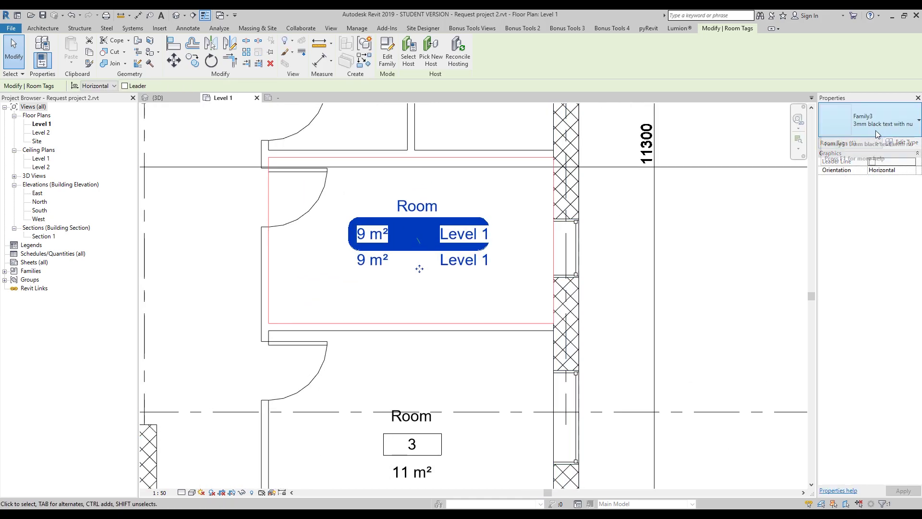
pyautogui.click(387, 53)
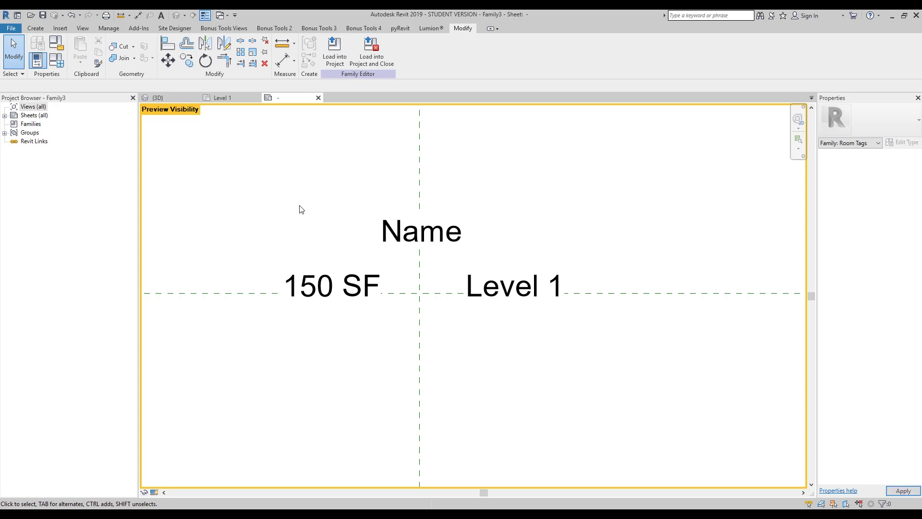
# Step: Create a family type named "3mm Black text with nu" and enable its Number parameter
pyautogui.click(57, 60)
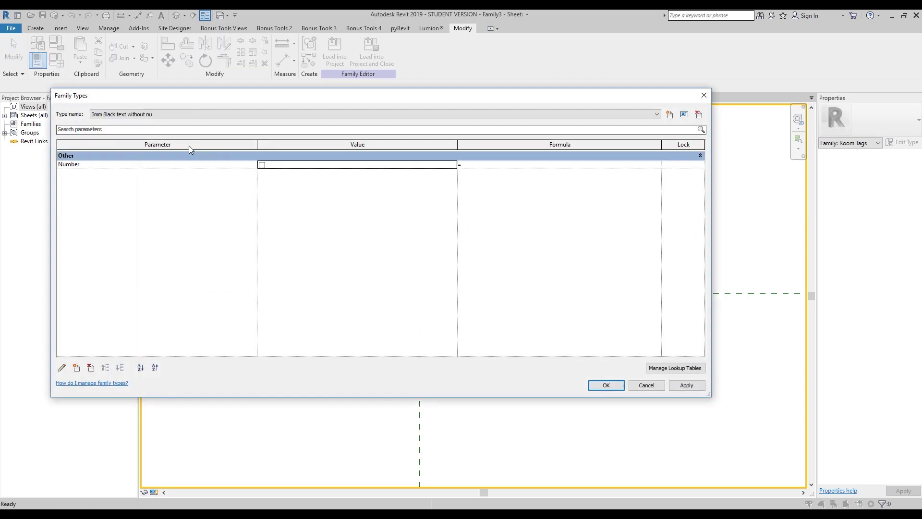
pyautogui.click(135, 116)
pyautogui.click(146, 123)
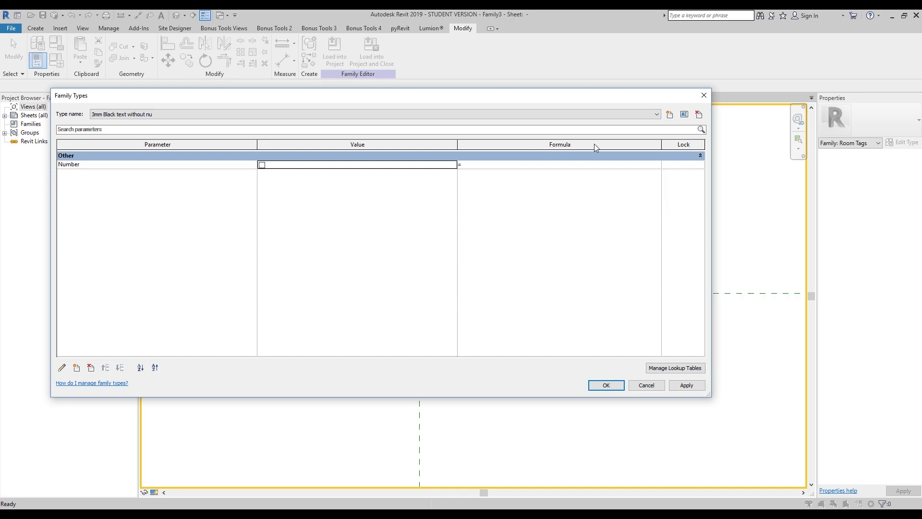
pyautogui.click(669, 114)
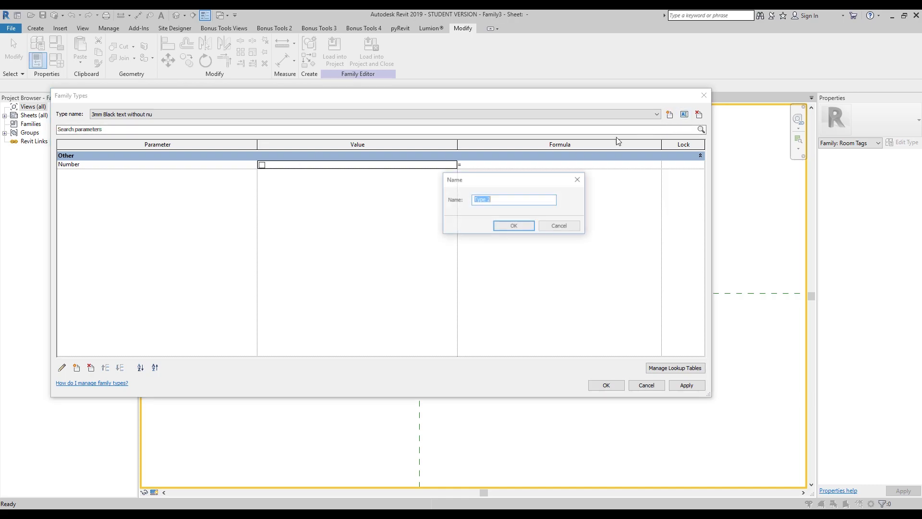
pyautogui.write('3mm Black text with nu')
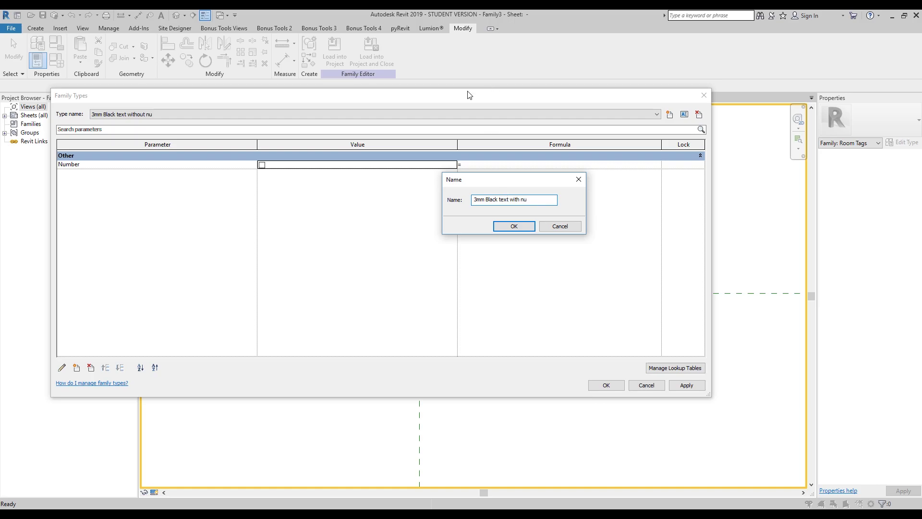
pyautogui.click(522, 227)
pyautogui.click(262, 165)
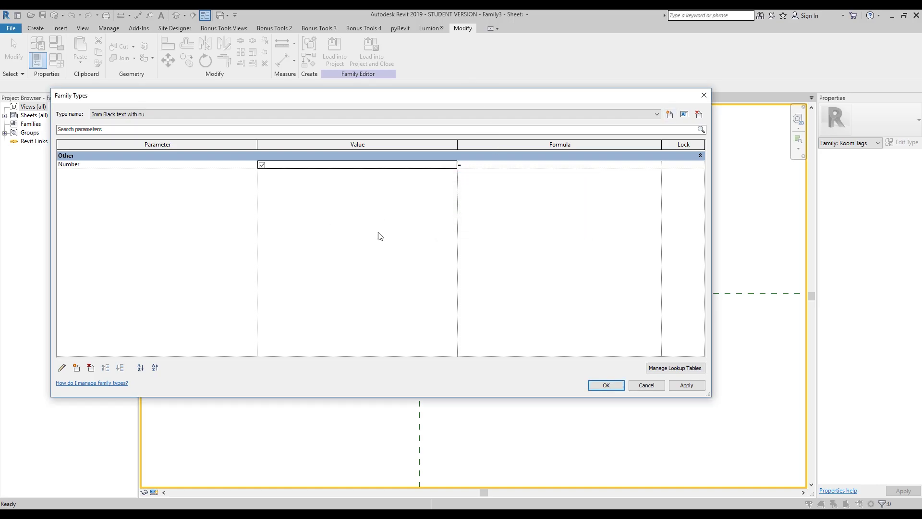
pyautogui.click(602, 385)
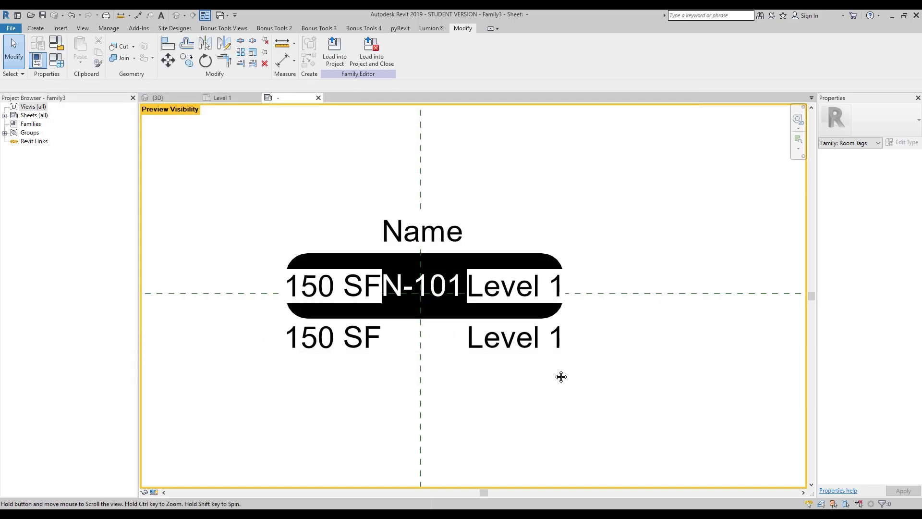
# Step: Associate the upper area label's Visible property with a new type parameter named "off Number"
pyautogui.click(563, 270)
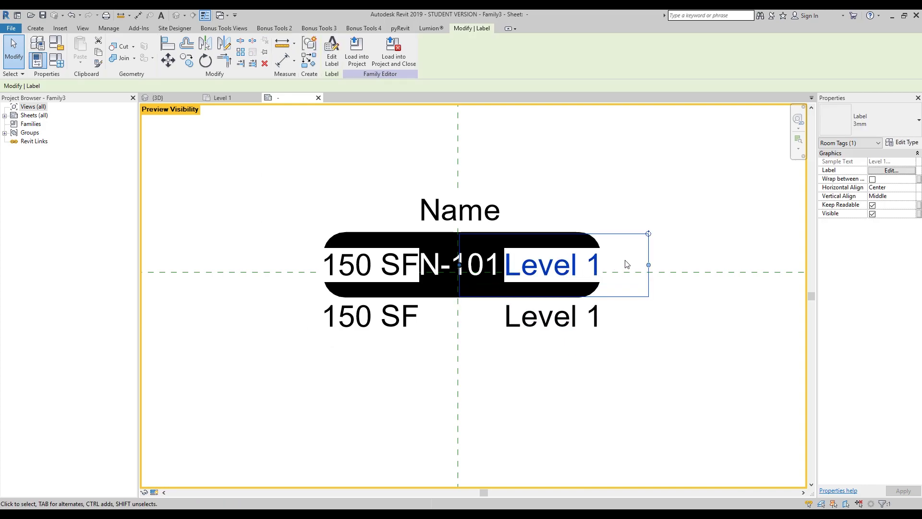
pyautogui.click(404, 273)
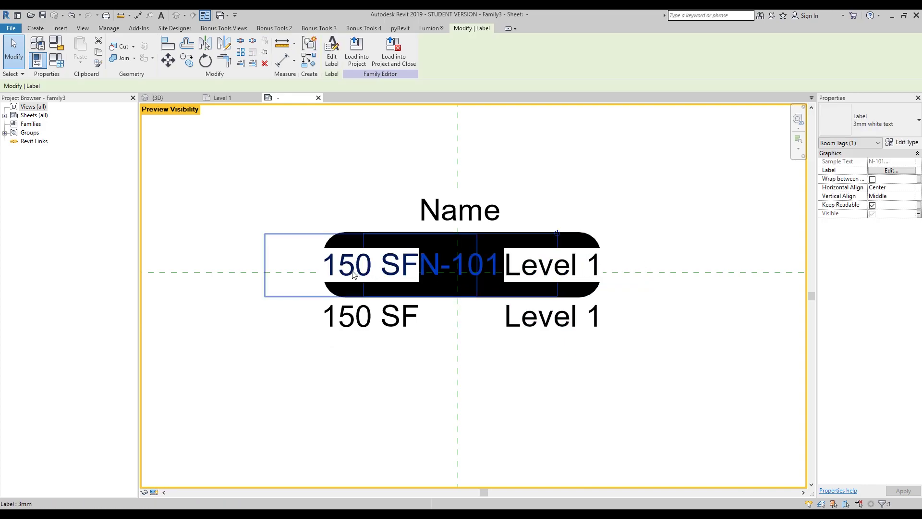
pyautogui.click(919, 213)
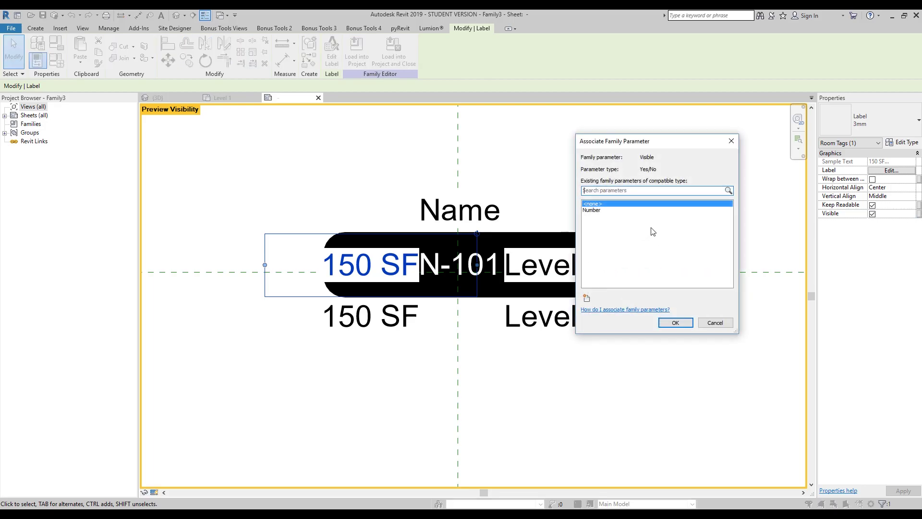
pyautogui.click(587, 295)
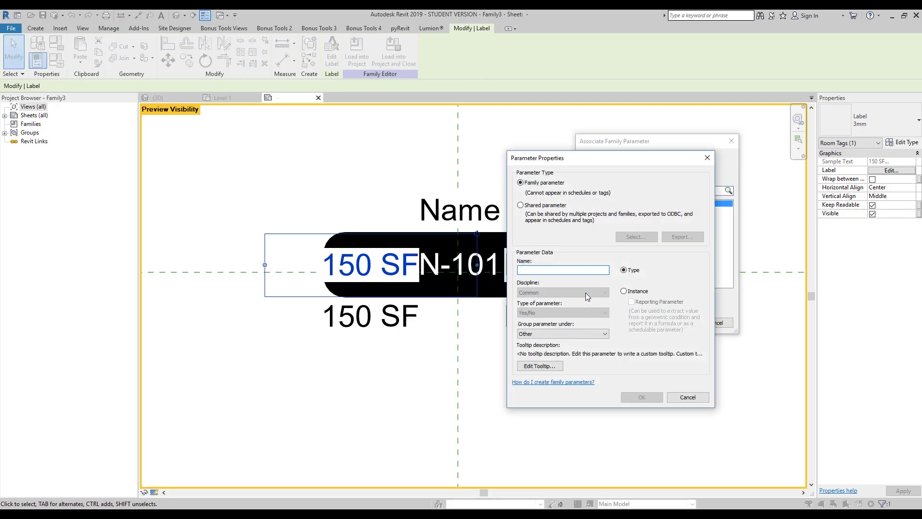
pyautogui.write('off ')
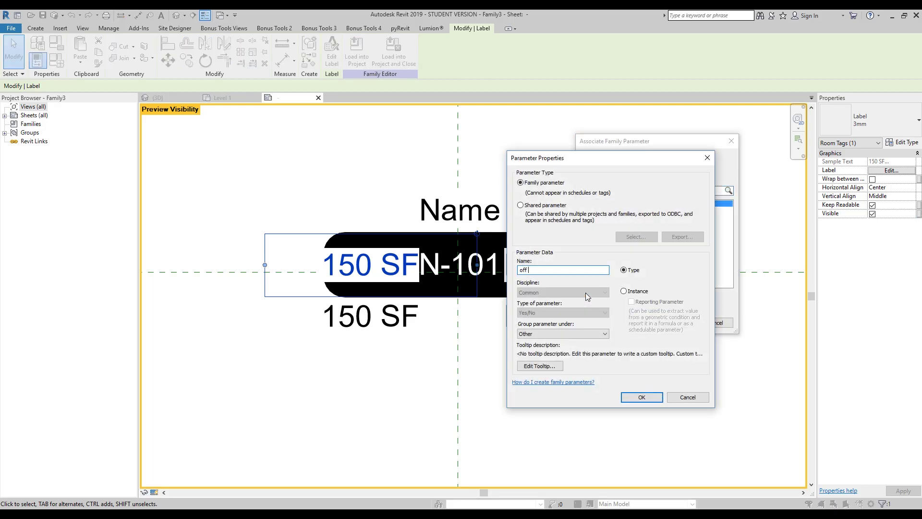
pyautogui.write('Number')
pyautogui.click(643, 396)
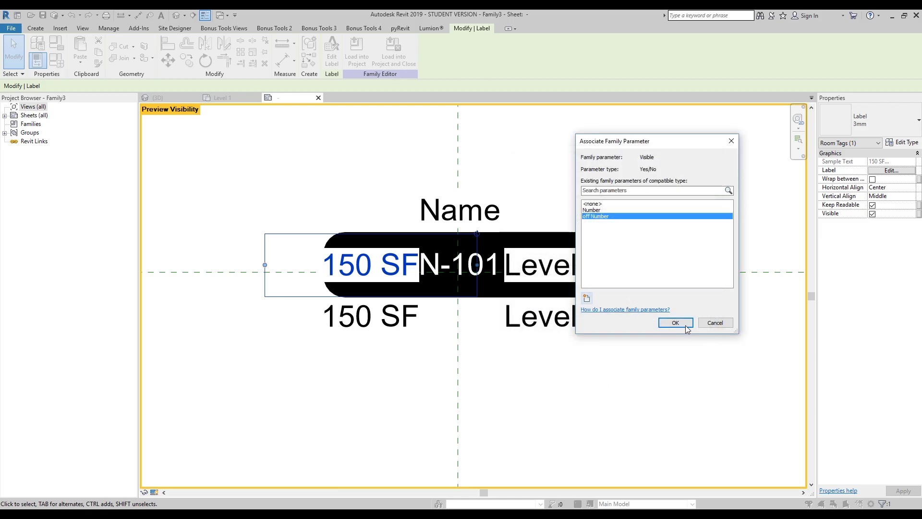
pyautogui.click(687, 329)
# Step: Associate the upper level label's Visible property with the "off Number" parameter
pyautogui.click(600, 266)
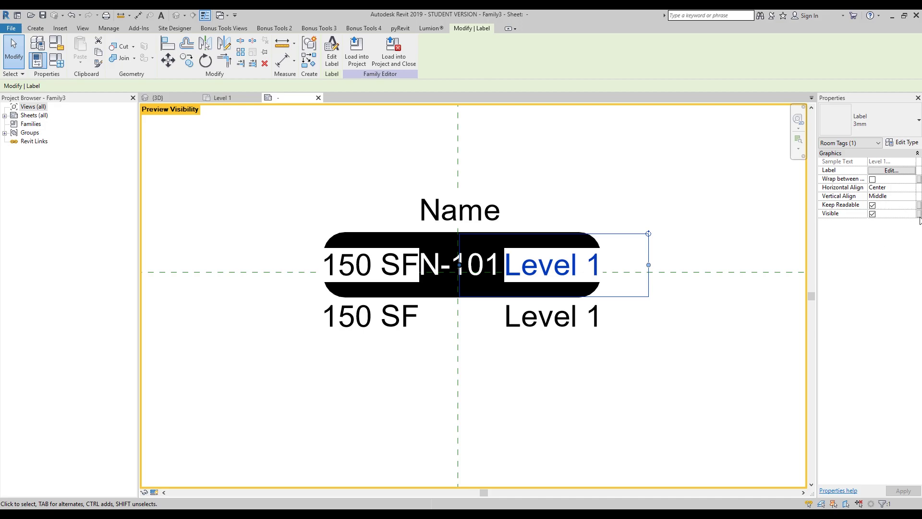
pyautogui.click(920, 215)
pyautogui.click(612, 216)
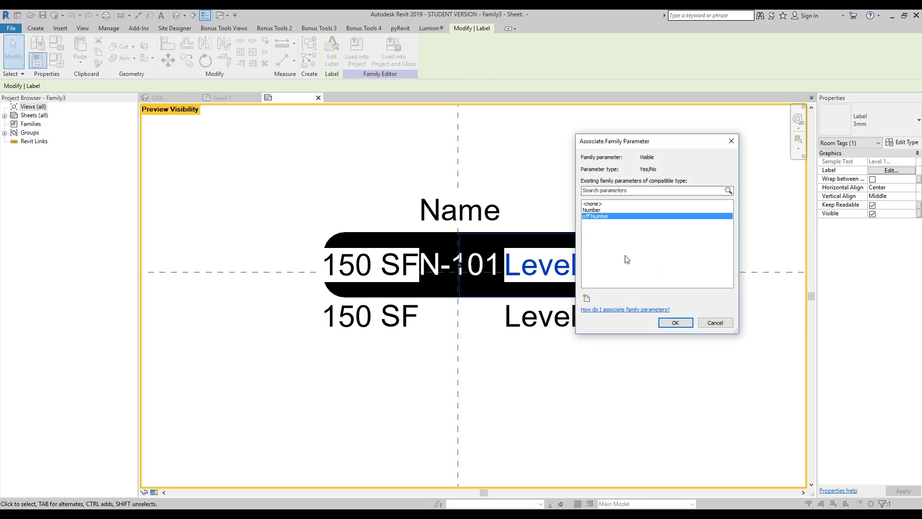
pyautogui.click(675, 323)
pyautogui.press('Escape')
# Step: Disable "off Number" for the "3mm Black text with nu" type and load the family into the project, overwriting the existing version
pyautogui.click(56, 60)
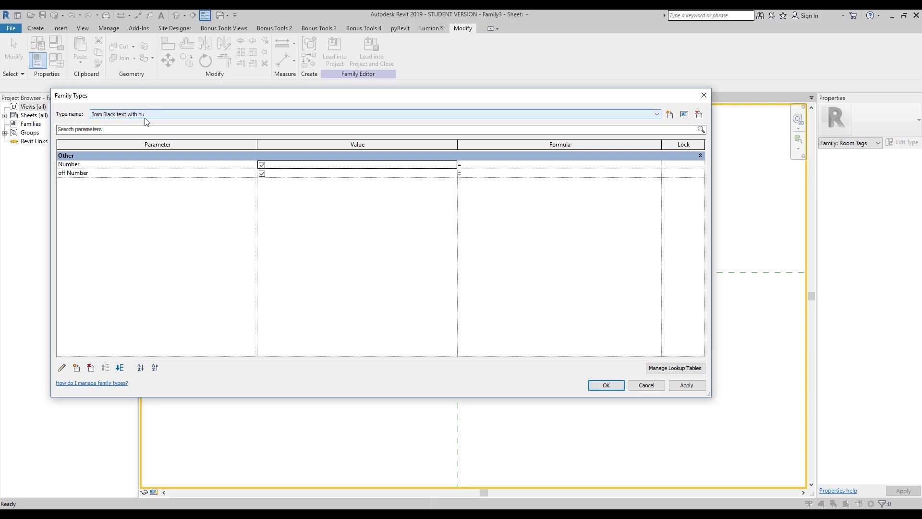
pyautogui.click(262, 174)
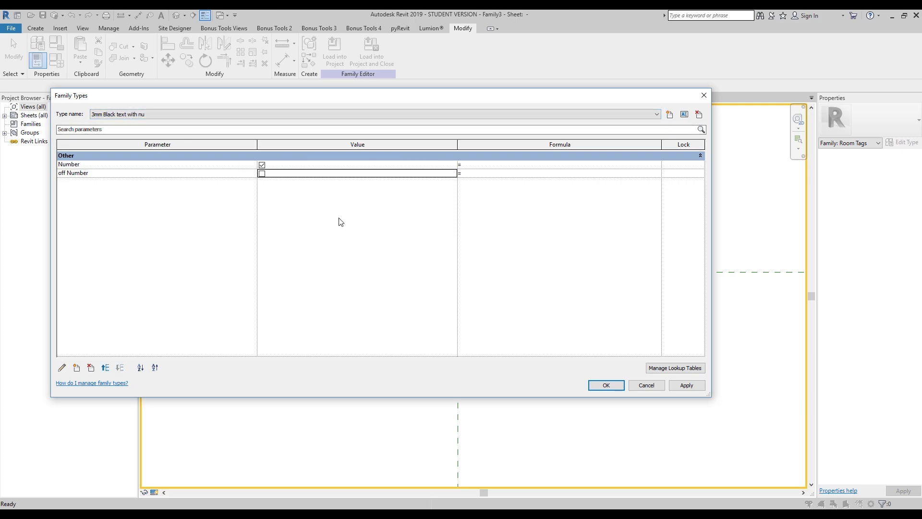
pyautogui.click(606, 385)
pyautogui.click(335, 48)
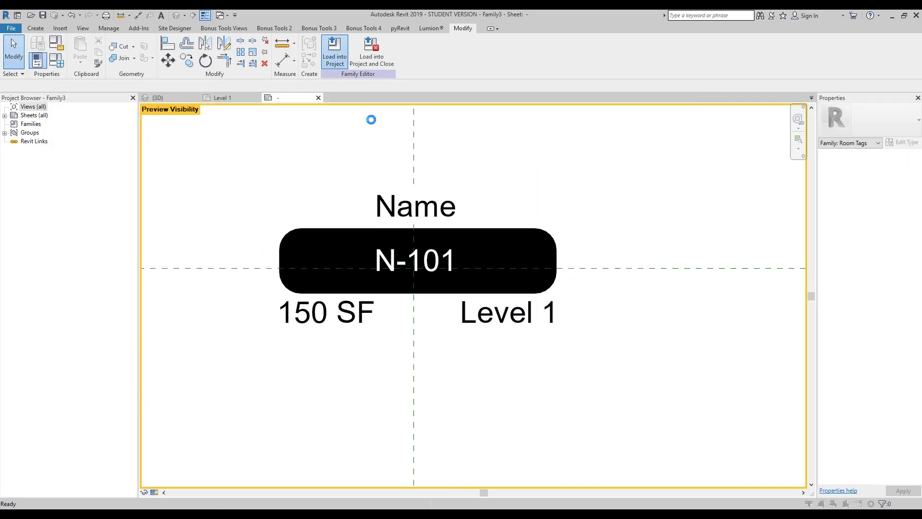
pyautogui.click(411, 237)
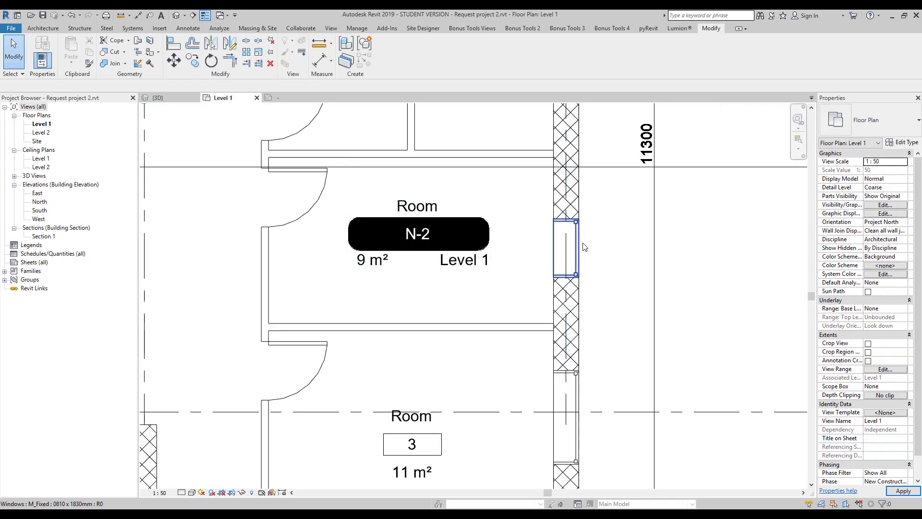
# Step: Change the tag of room 3, below room N-2, to the Family3 type "3mm black text with nu"
pyautogui.moveTo(497, 347); pyautogui.dragTo(480, 305, button='middle')
pyautogui.click(411, 397)
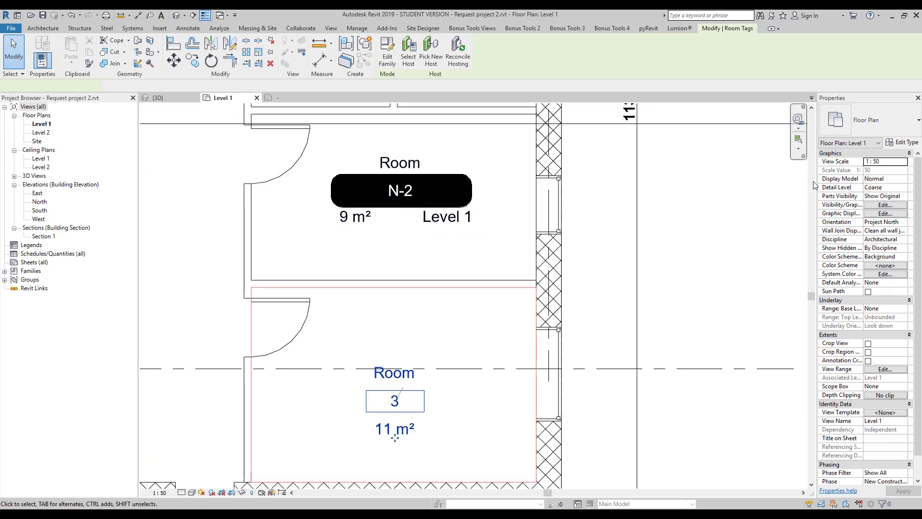
pyautogui.click(890, 123)
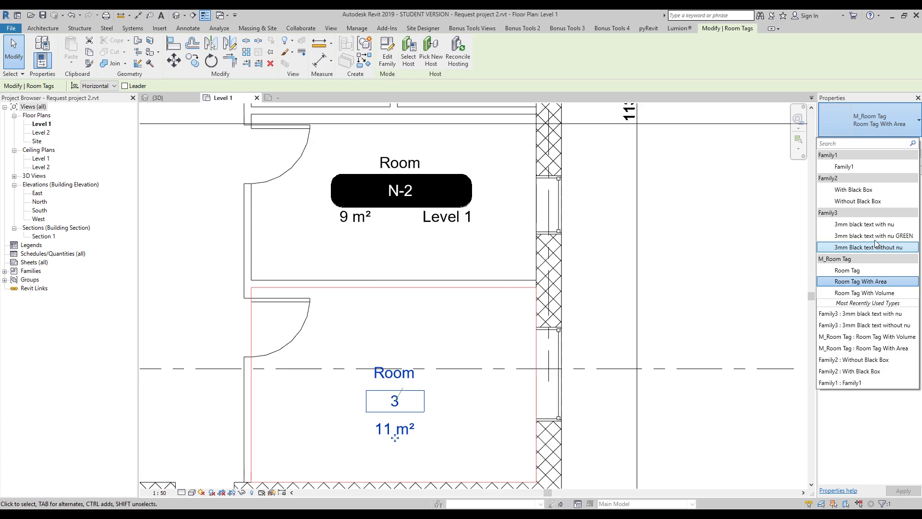
pyautogui.click(876, 224)
pyautogui.click(695, 292)
pyautogui.moveTo(696, 294); pyautogui.dragTo(667, 268, button='middle')
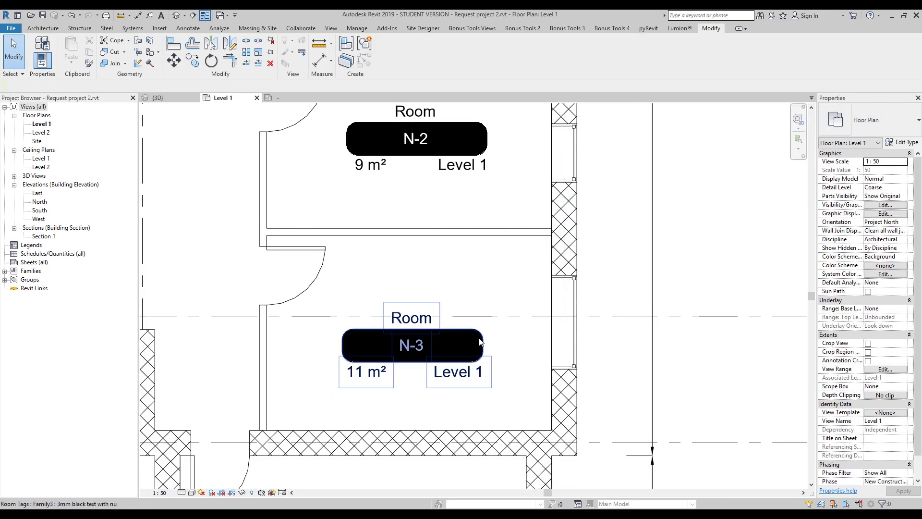
# Step: Switch the tag of room N-3 to the Family3 type "3mm Black text without nu"
pyautogui.click(412, 377)
pyautogui.click(846, 128)
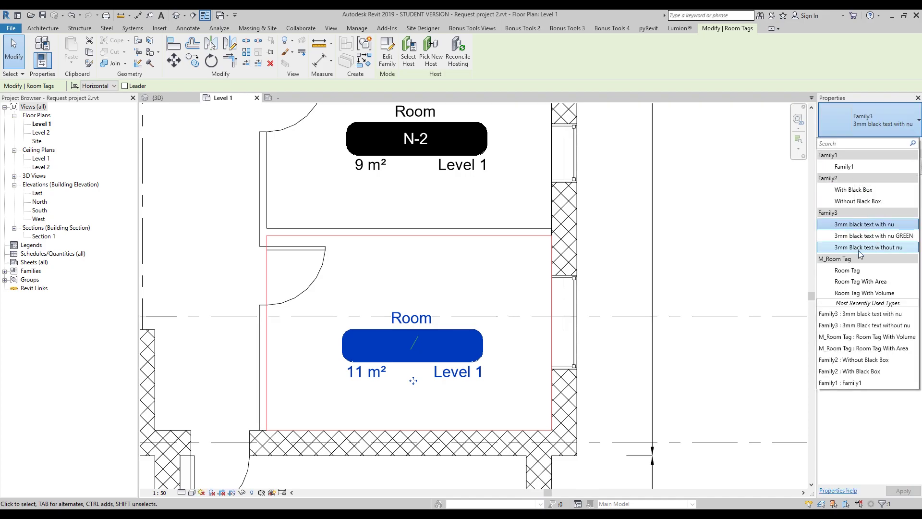
pyautogui.click(876, 249)
pyautogui.click(590, 290)
# Step: Open the lower room tag's family for editing and make "3mm Black text without nu" the current family type
pyautogui.click(428, 322)
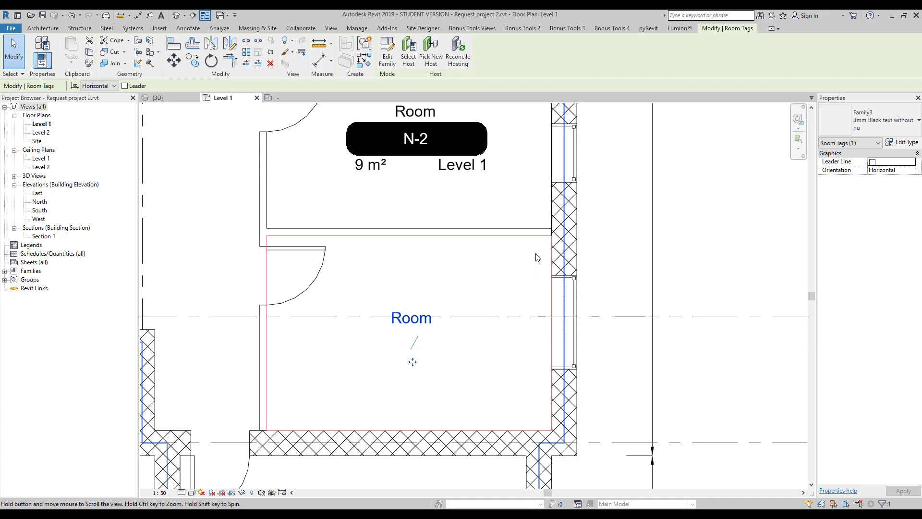
pyautogui.scroll(1, 600, 258)
pyautogui.doubleClick(406, 338)
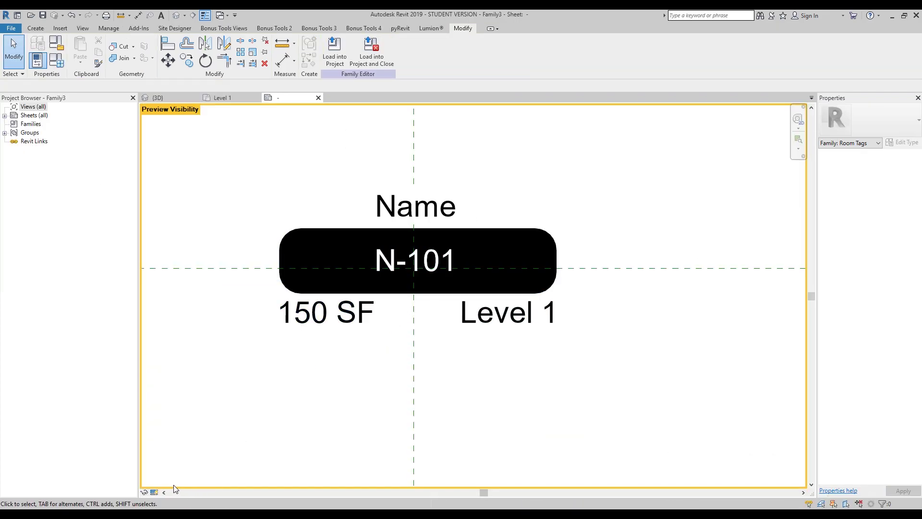
pyautogui.click(37, 60)
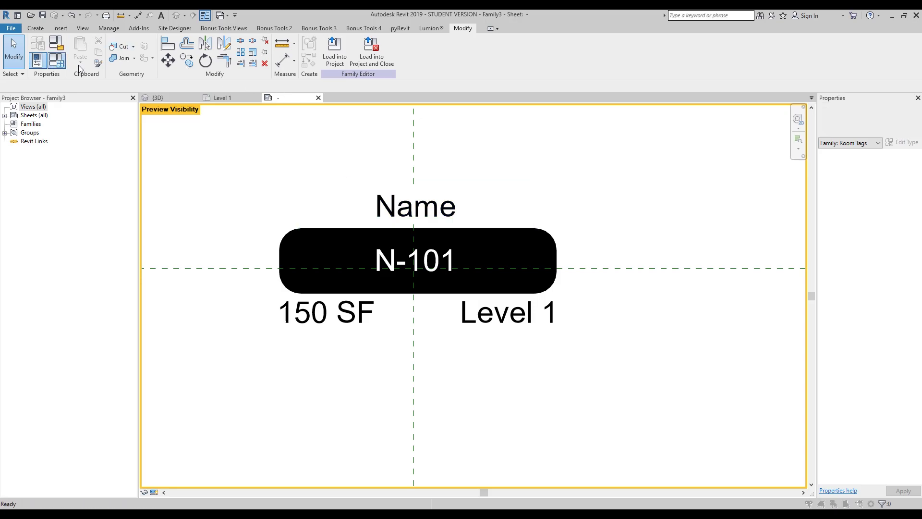
pyautogui.click(117, 115)
pyautogui.click(133, 129)
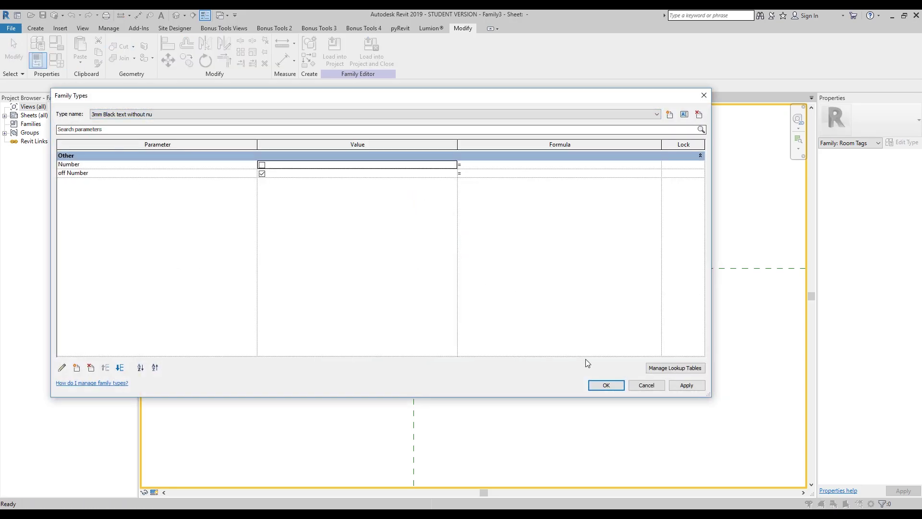
pyautogui.click(597, 387)
# Step: Examine the type properties of the upper level label, including its color, background and text size
pyautogui.click(482, 258)
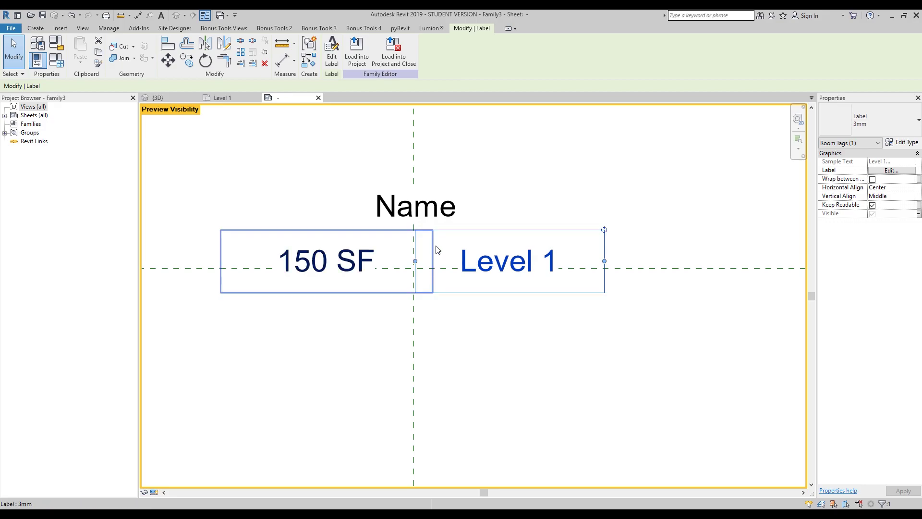
pyautogui.click(906, 142)
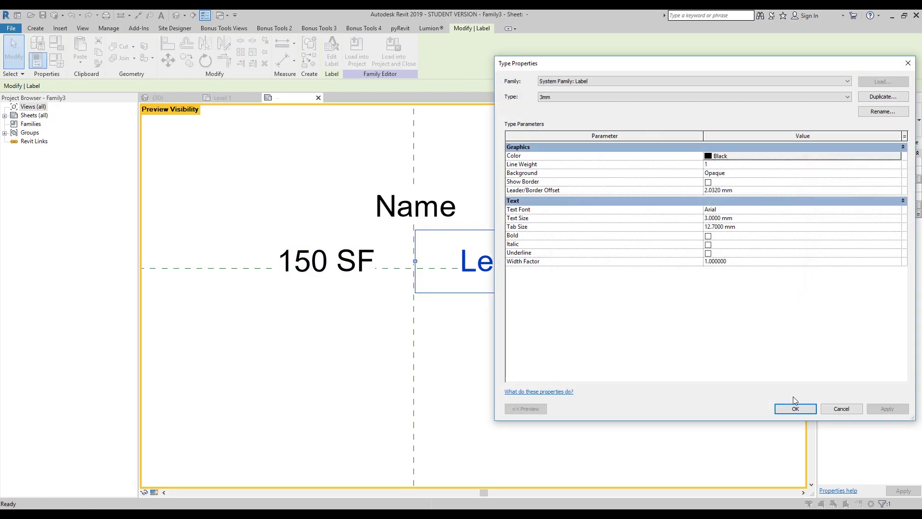
pyautogui.click(783, 408)
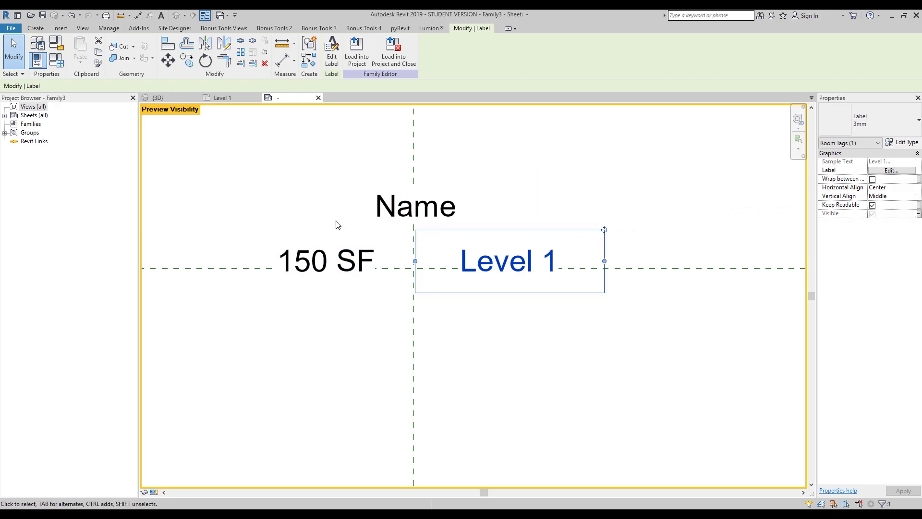
pyautogui.click(346, 225)
pyautogui.click(462, 245)
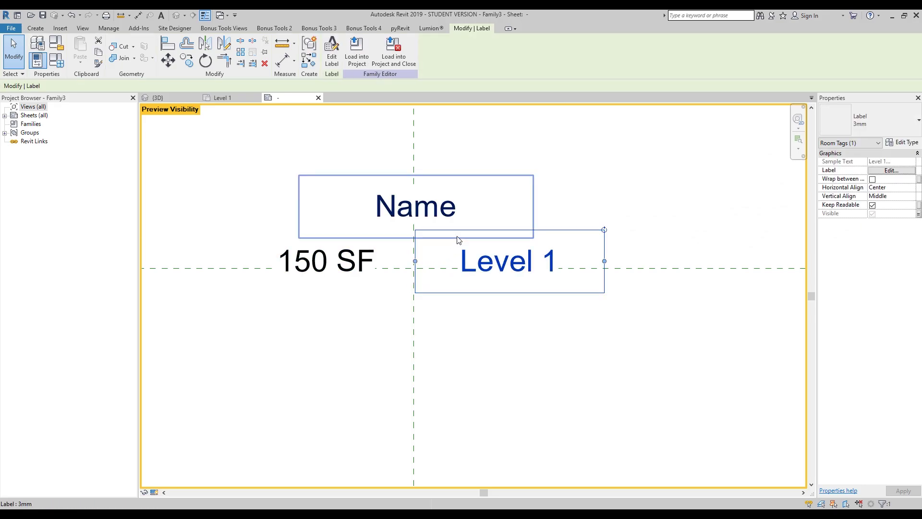
pyautogui.click(565, 183)
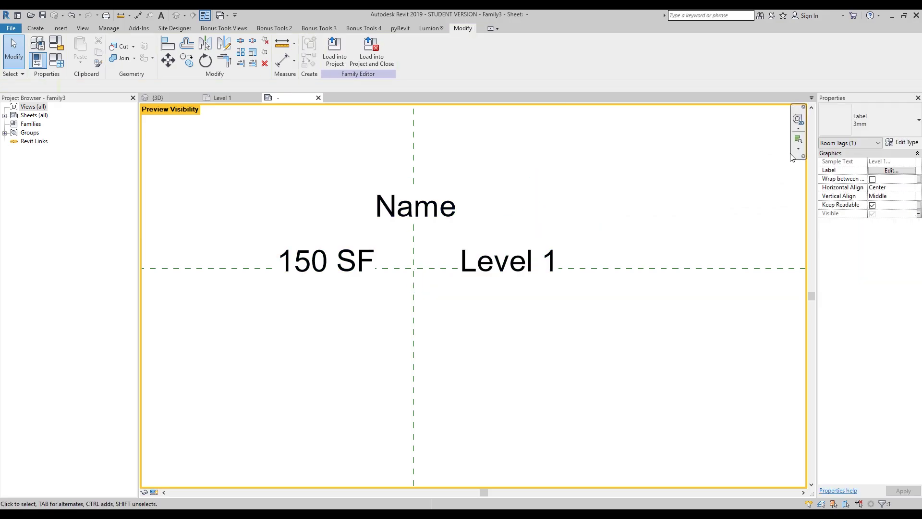
pyautogui.click(521, 232)
pyautogui.click(903, 143)
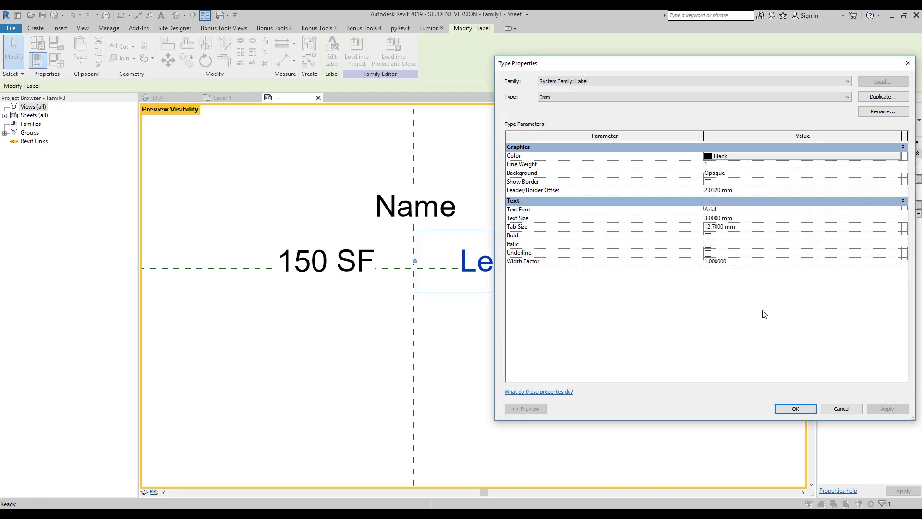
pyautogui.click(796, 408)
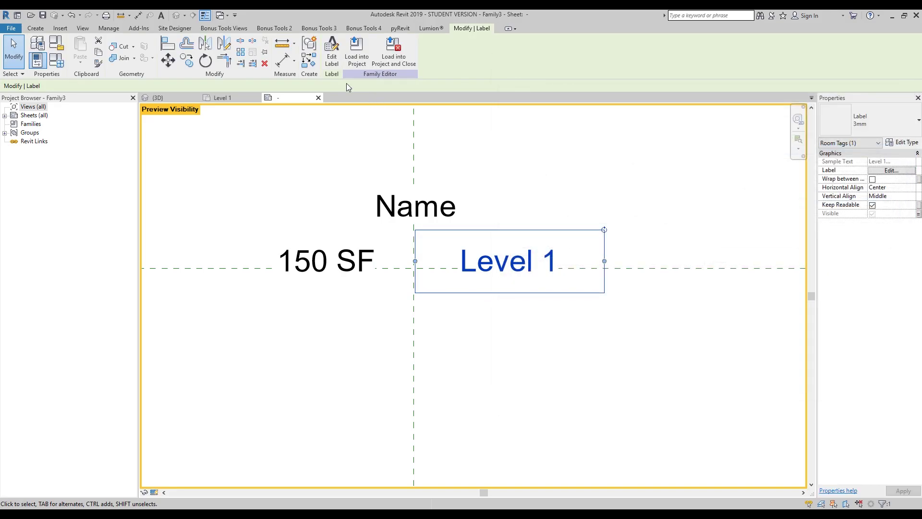
# Step: Load the tag family into the project again, overwriting the existing version and its parameter values
pyautogui.click(359, 61)
pyautogui.click(384, 292)
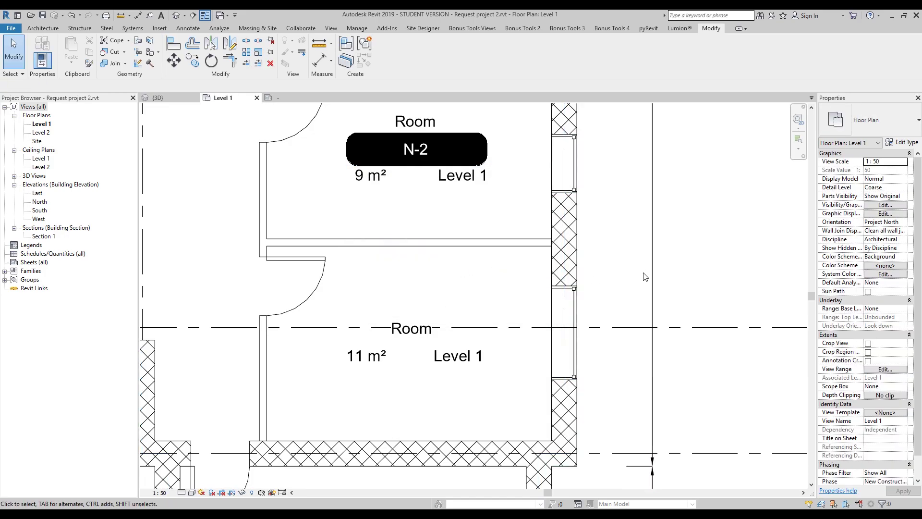
pyautogui.scroll(-3, 624, 287)
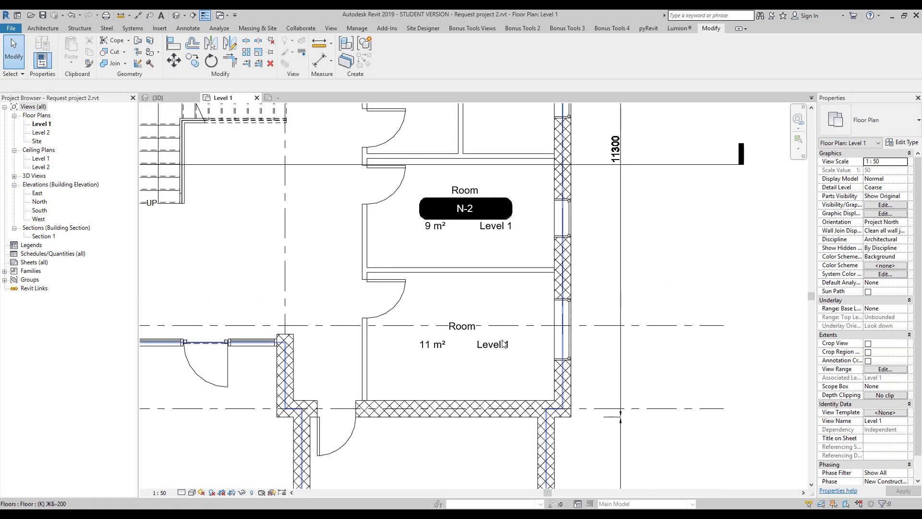
# Step: Set the lower room's tag back to the Family3 type "3mm black text with nu"
pyautogui.click(498, 345)
pyautogui.click(869, 120)
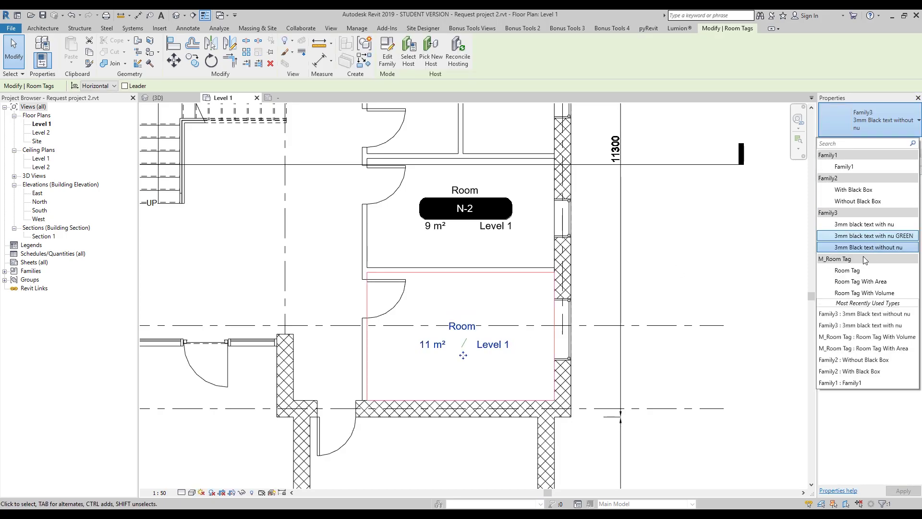
pyautogui.click(852, 224)
pyautogui.press('Escape')
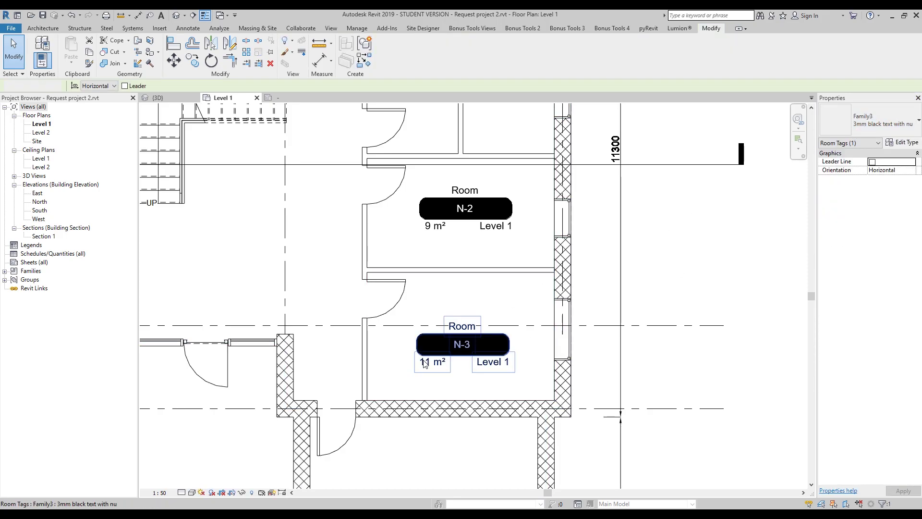
# Step: Change the lower room's tag to the M_Room Tag type "Room Tag With Volume"
pyautogui.click(431, 355)
pyautogui.click(870, 121)
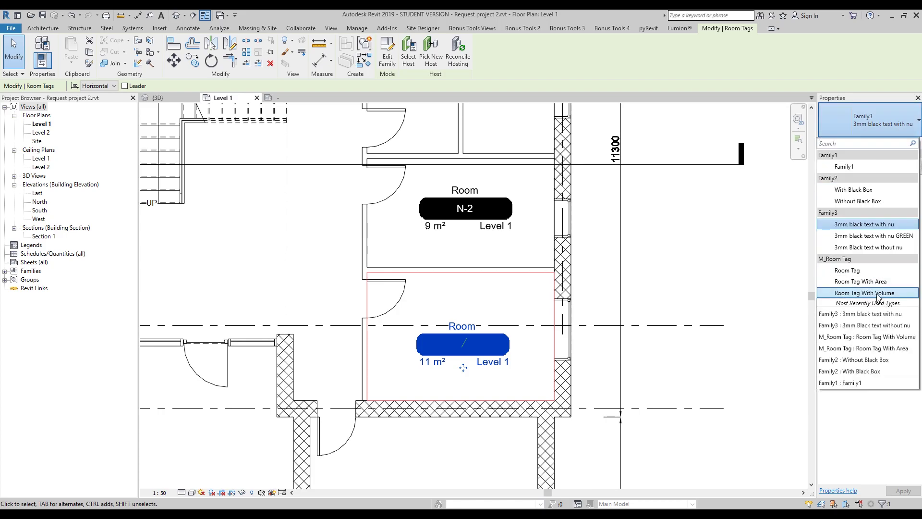
pyautogui.click(879, 296)
pyautogui.click(709, 229)
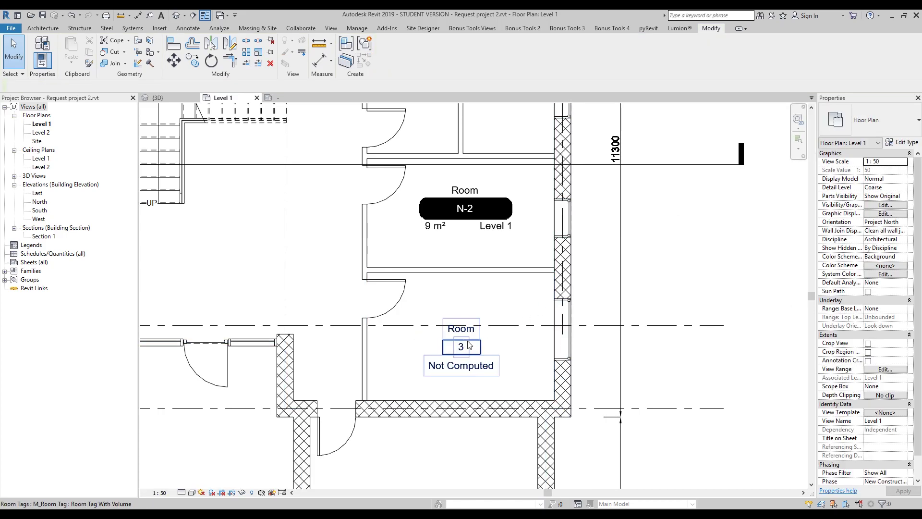
# Step: Apply the Family3 type "3mm Black text without nu" to the lower room's tag in place of the volume tag
pyautogui.click(866, 128)
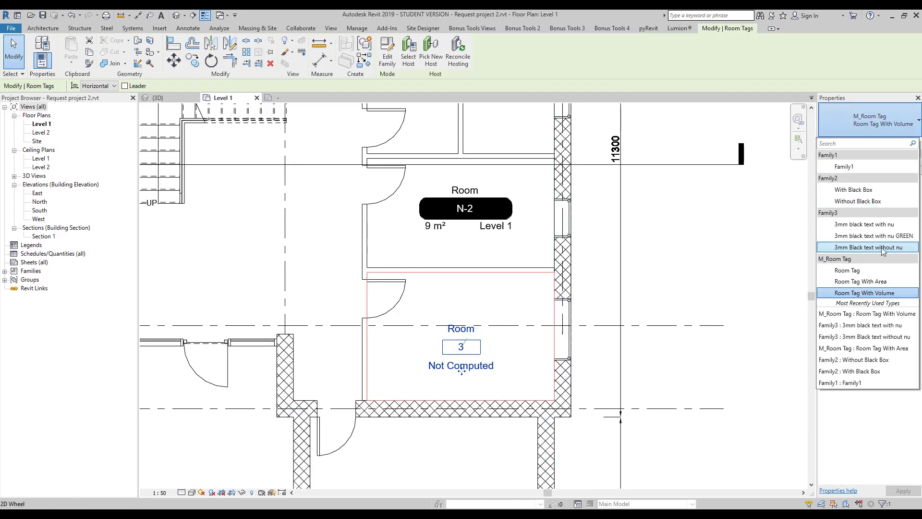
pyautogui.click(868, 247)
pyautogui.click(728, 213)
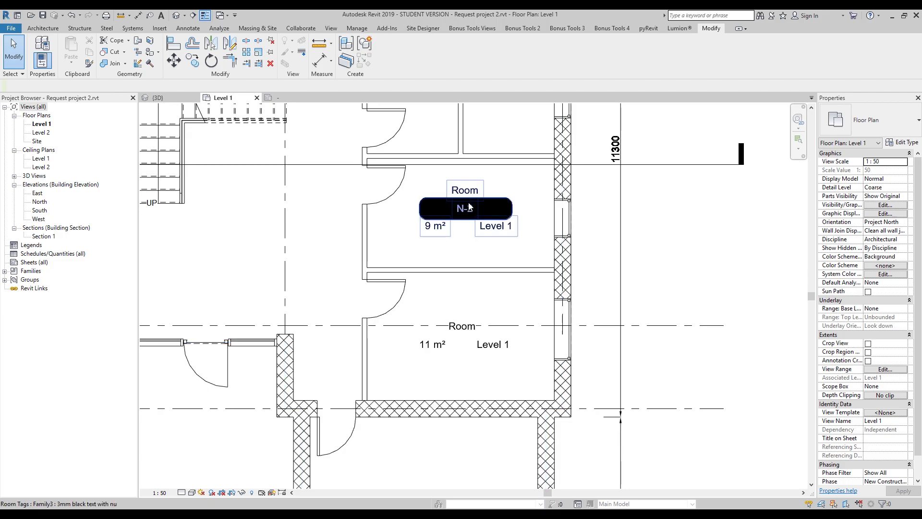
pyautogui.moveTo(654, 292); pyautogui.dragTo(688, 332, button='middle')
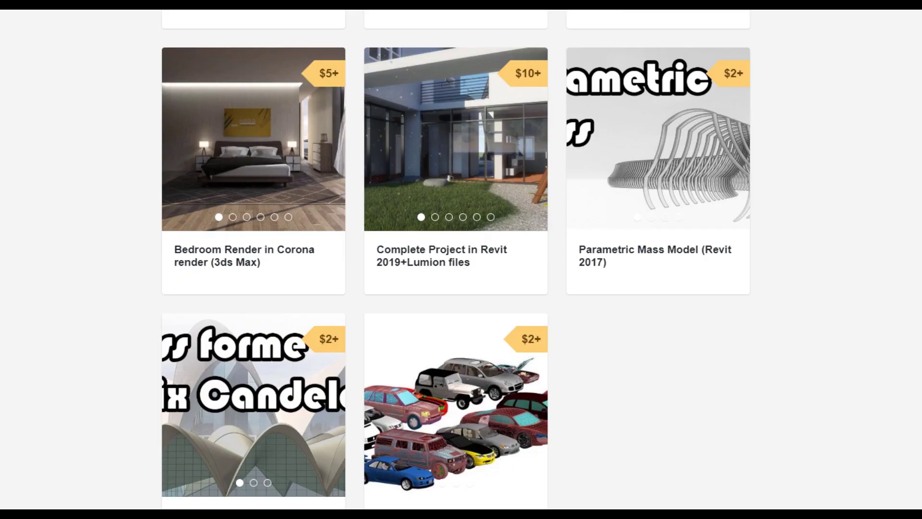
# Step: Switch to the Gumroad store page in the browser and look through its Revit and rendering products
pyautogui.scroll(12, 489, 502)
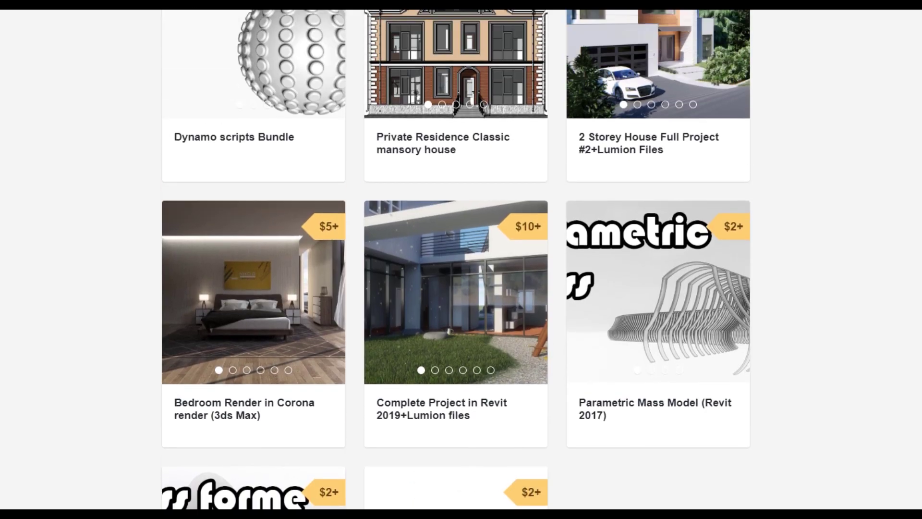
pyautogui.scroll(-3, 489, 502)
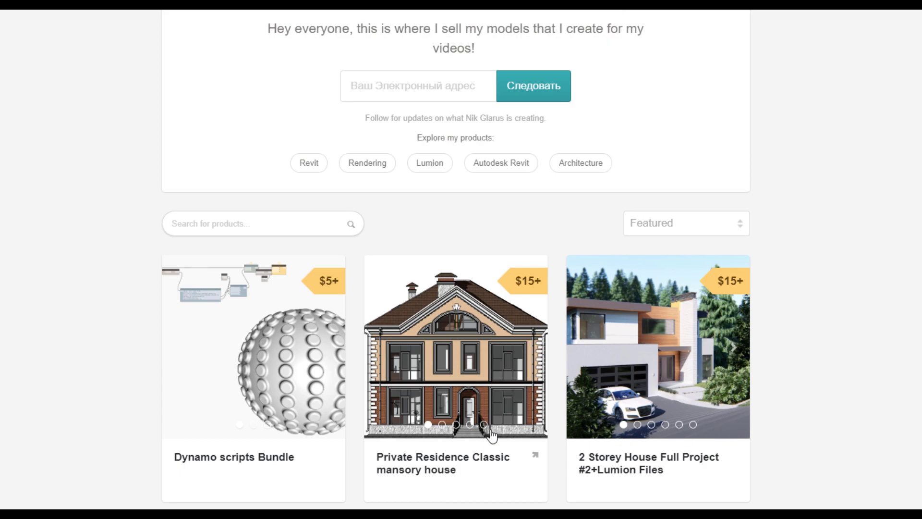
pyautogui.scroll(-3, 449, 394)
pyautogui.scroll(-2, 459, 366)
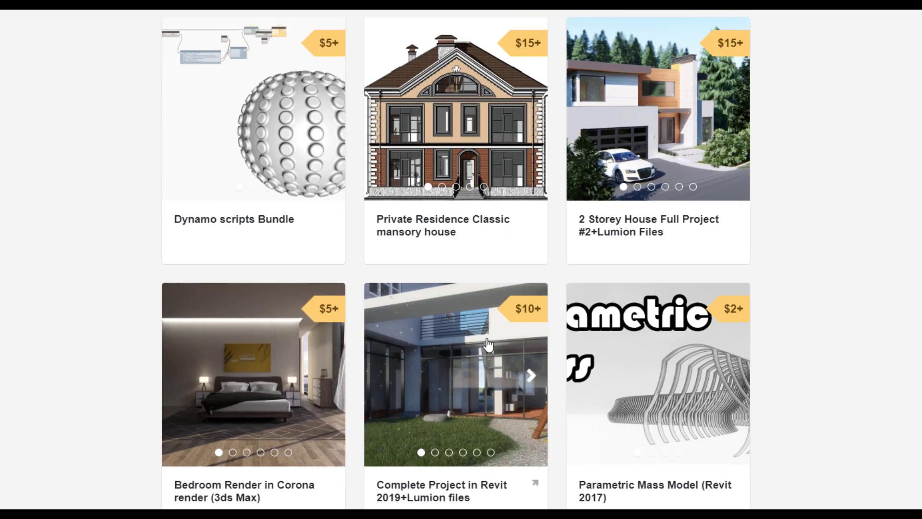
pyautogui.scroll(2, 481, 370)
pyautogui.scroll(3, 821, 347)
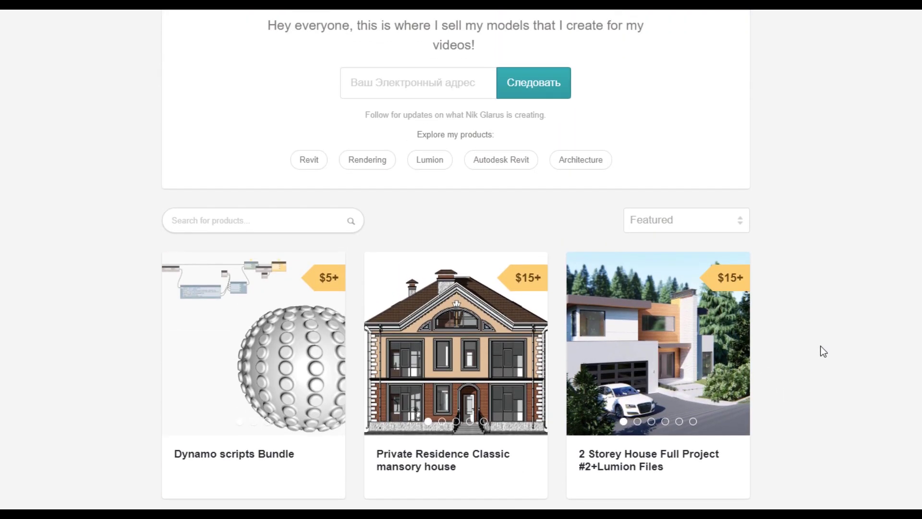
pyautogui.scroll(3, 820, 346)
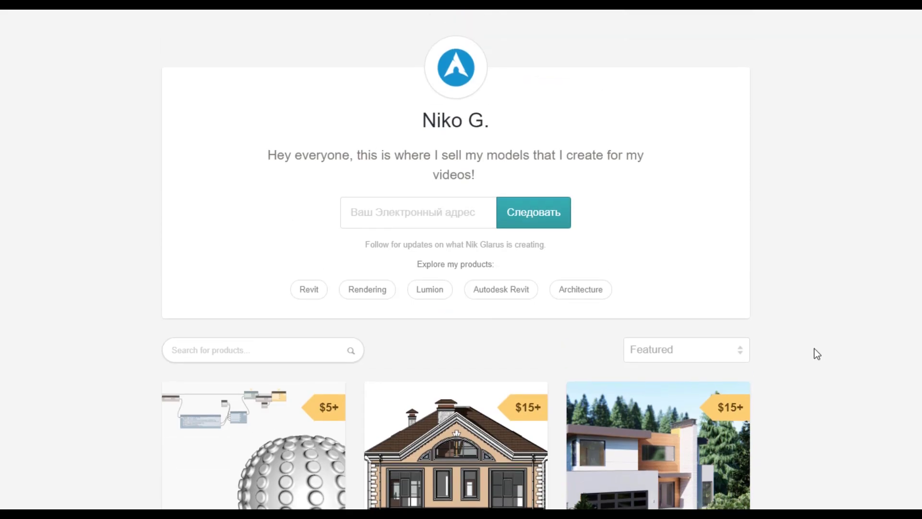
pyautogui.scroll(-5, 816, 348)
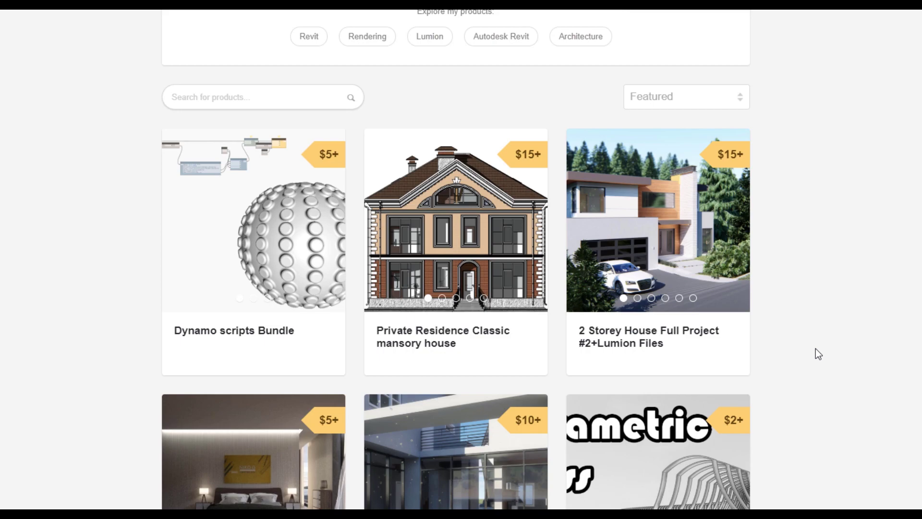
pyautogui.scroll(-3, 815, 351)
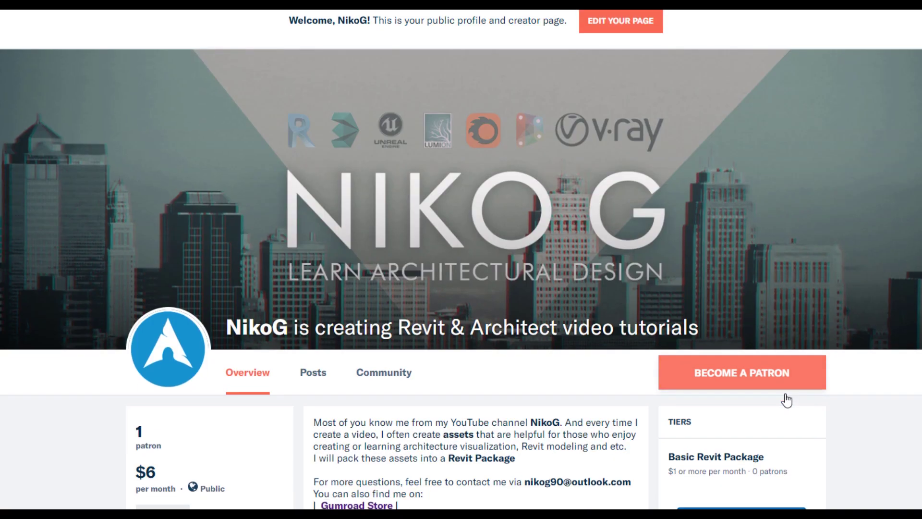
# Step: Look through the Patreon creator page's membership tiers and recent posts down to the Personal Project tier
pyautogui.scroll(-5, 850, 375)
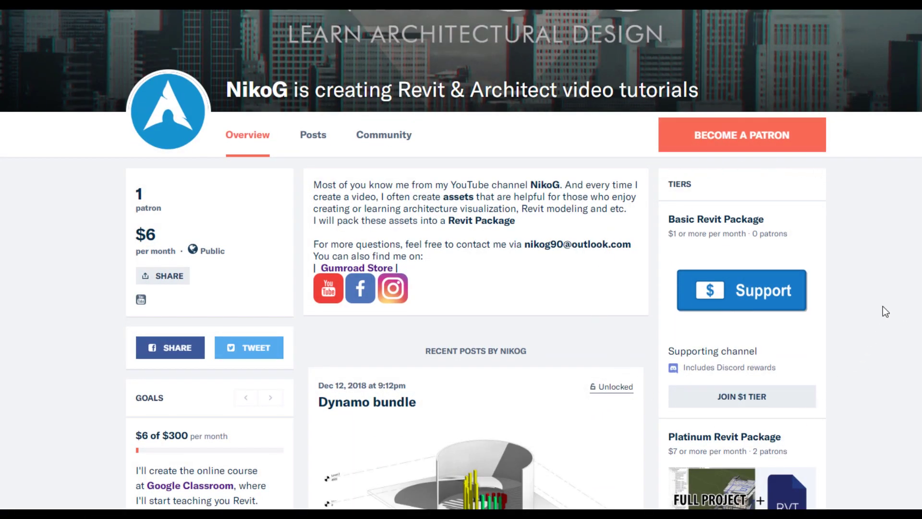
pyautogui.scroll(-8, 882, 306)
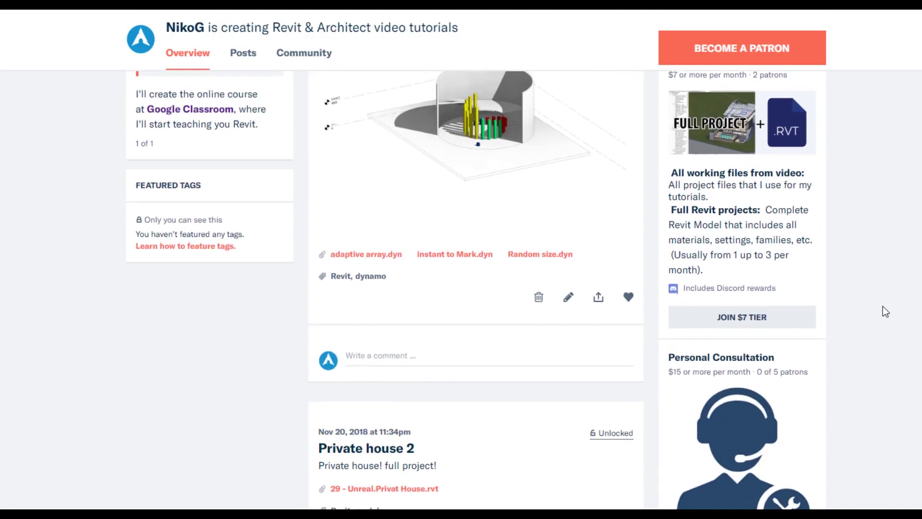
pyautogui.scroll(-6, 885, 312)
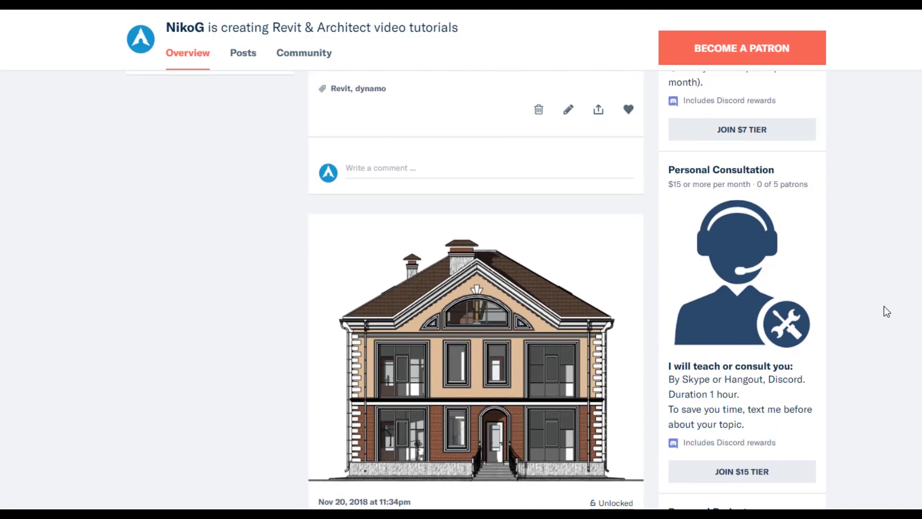
pyautogui.scroll(-5, 886, 311)
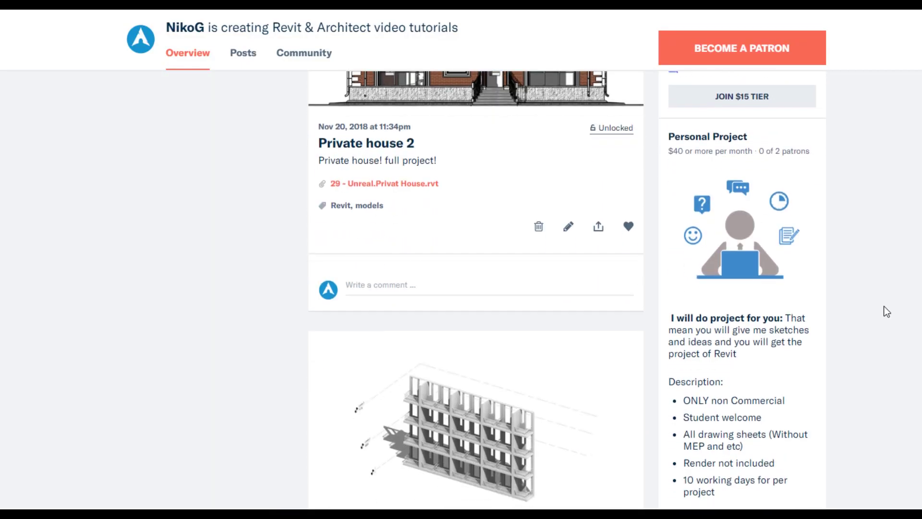